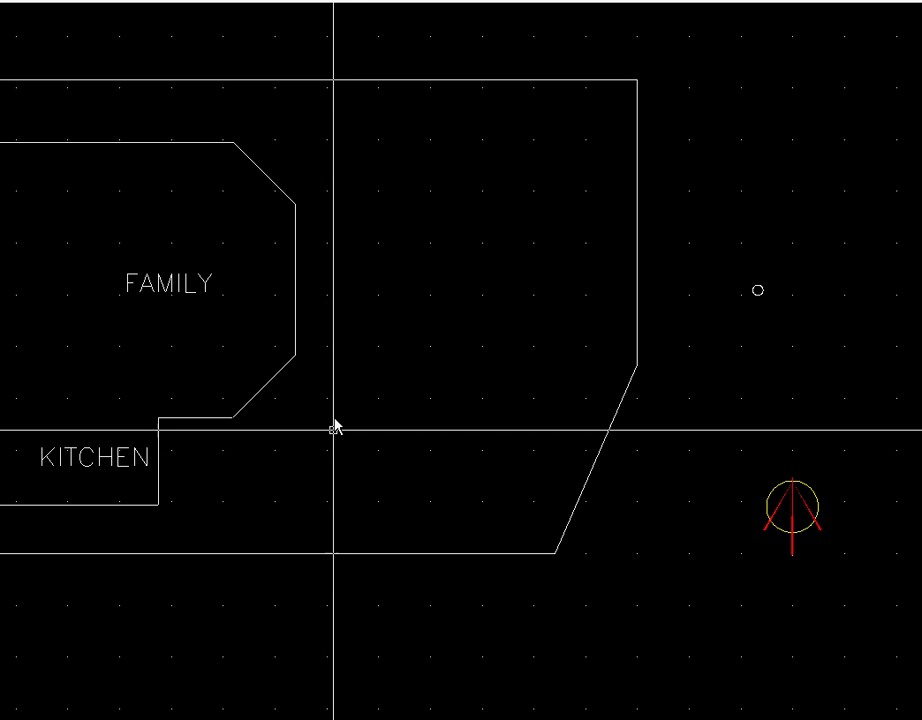
- Cancel an accidental corner stretch of the bay wall and deselect it
{"action": "left_click", "coordinate": [295, 342]}
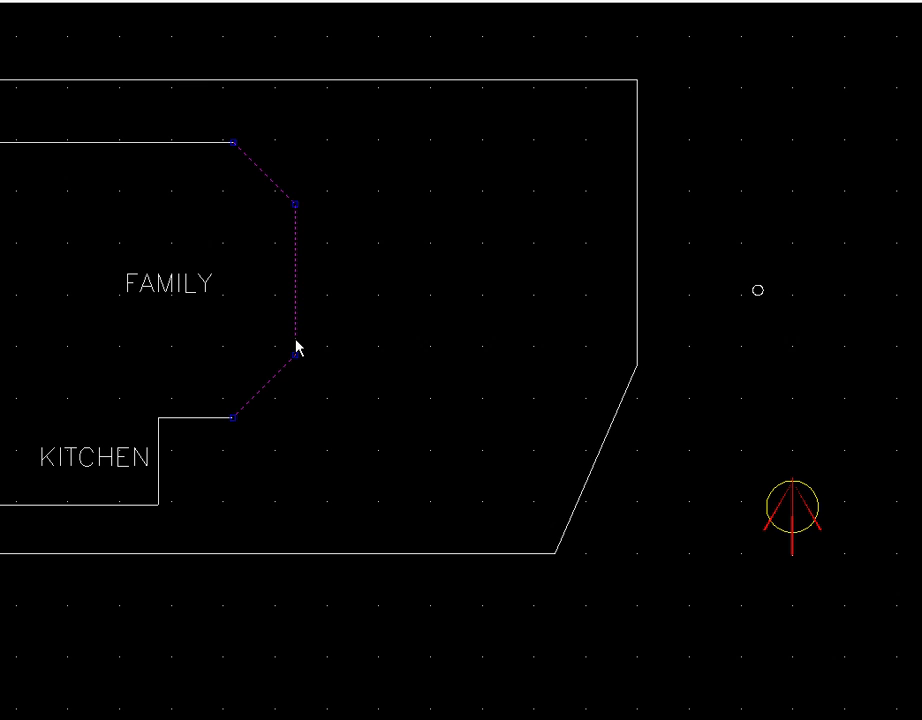
{"action": "left_click", "coordinate": [294, 202]}
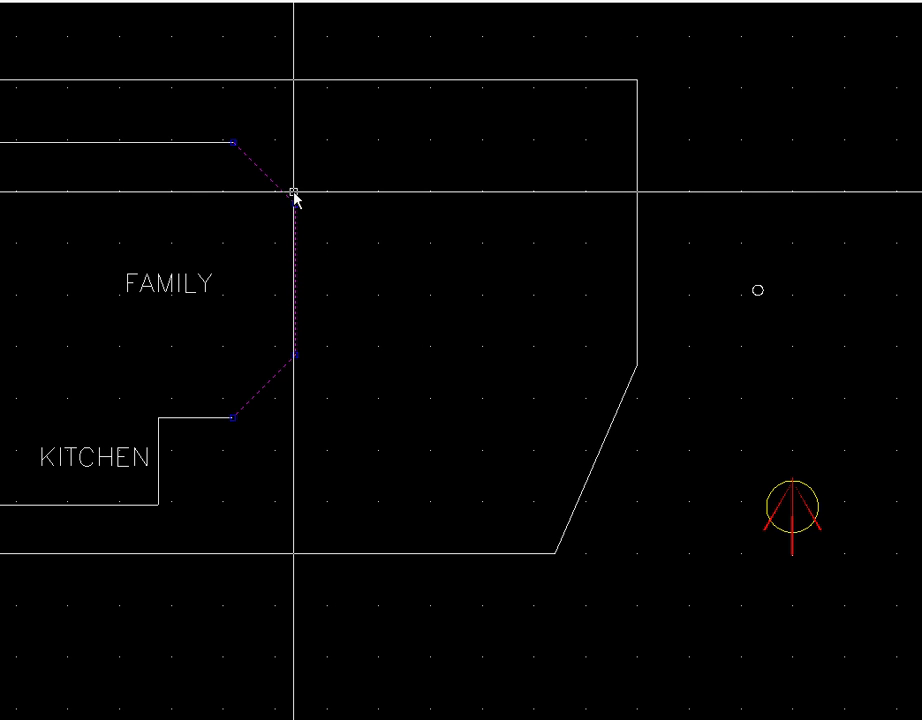
{"action": "key", "text": "Escape"}
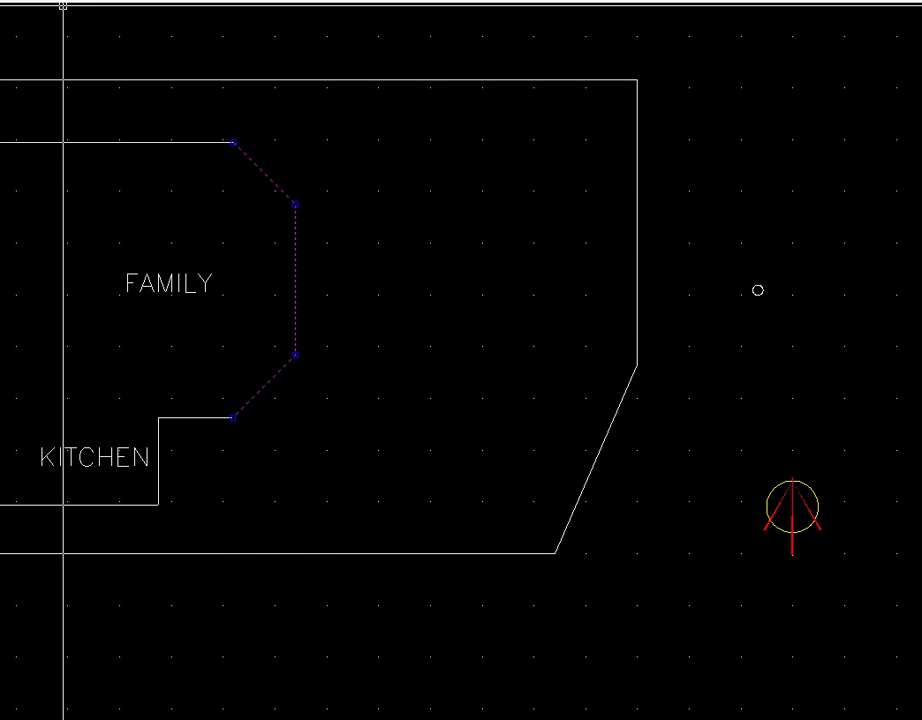
{"action": "right_click", "coordinate": [63, 5]}
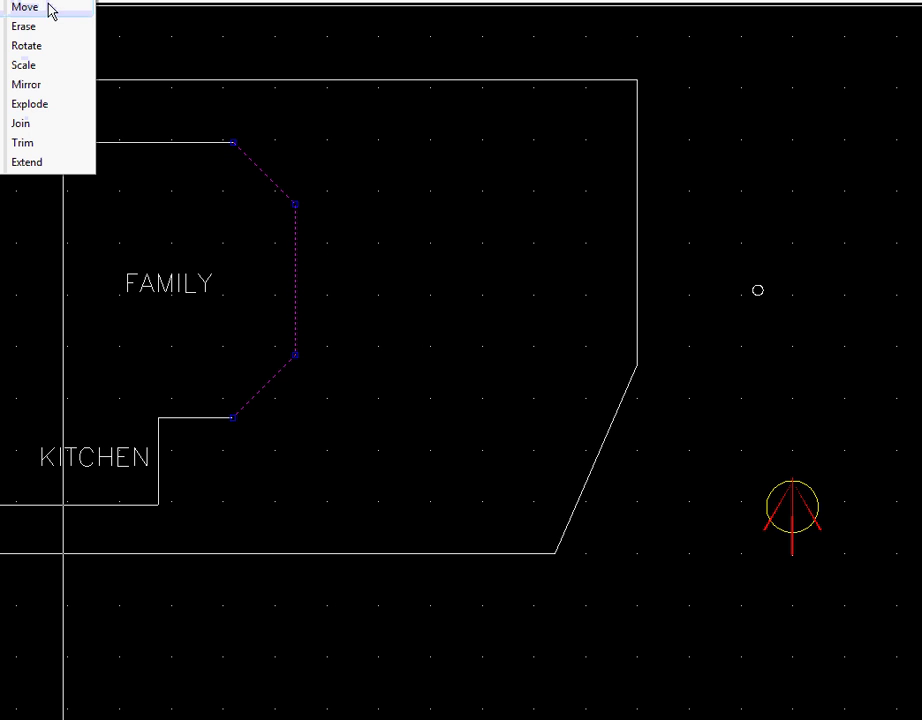
{"action": "left_click", "coordinate": [418, 298]}
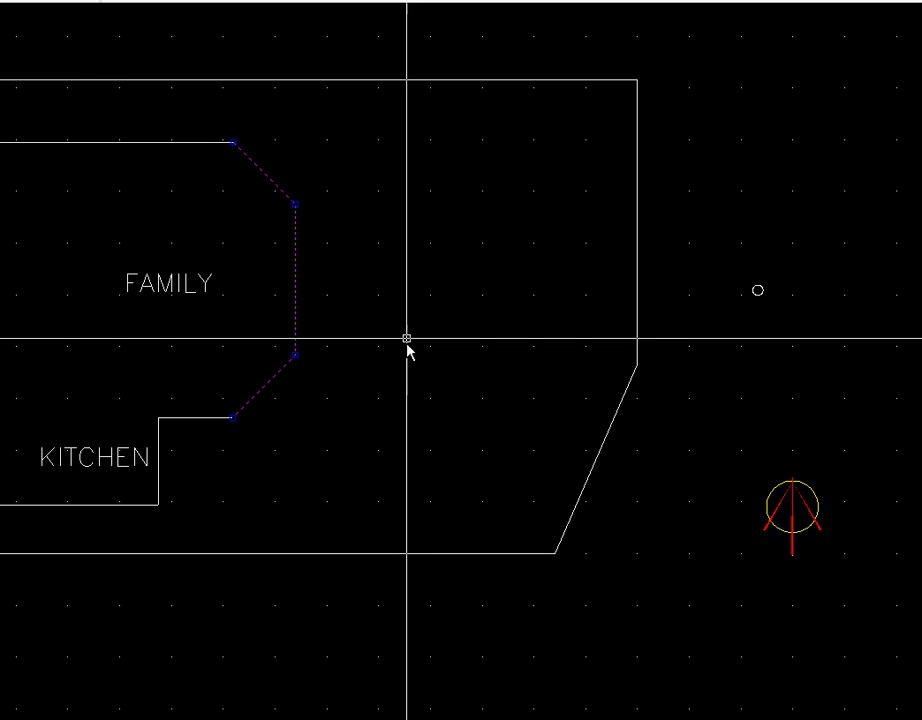
{"action": "key", "text": "Escape"}
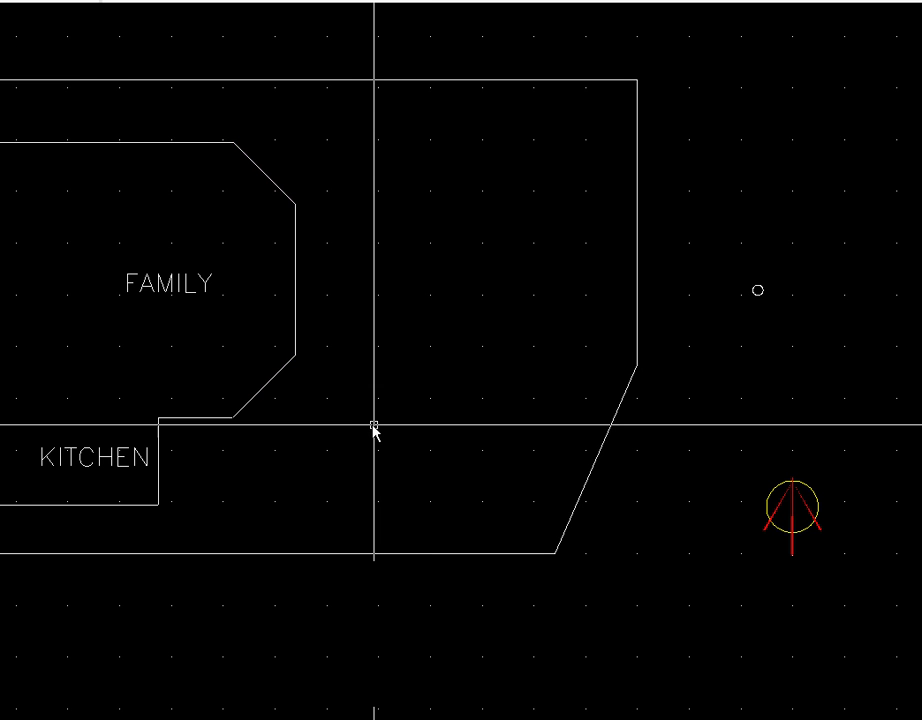
- Copy the FAMILY room's bay wall, using one of its corners as the base point
{"action": "left_click", "coordinate": [296, 326]}
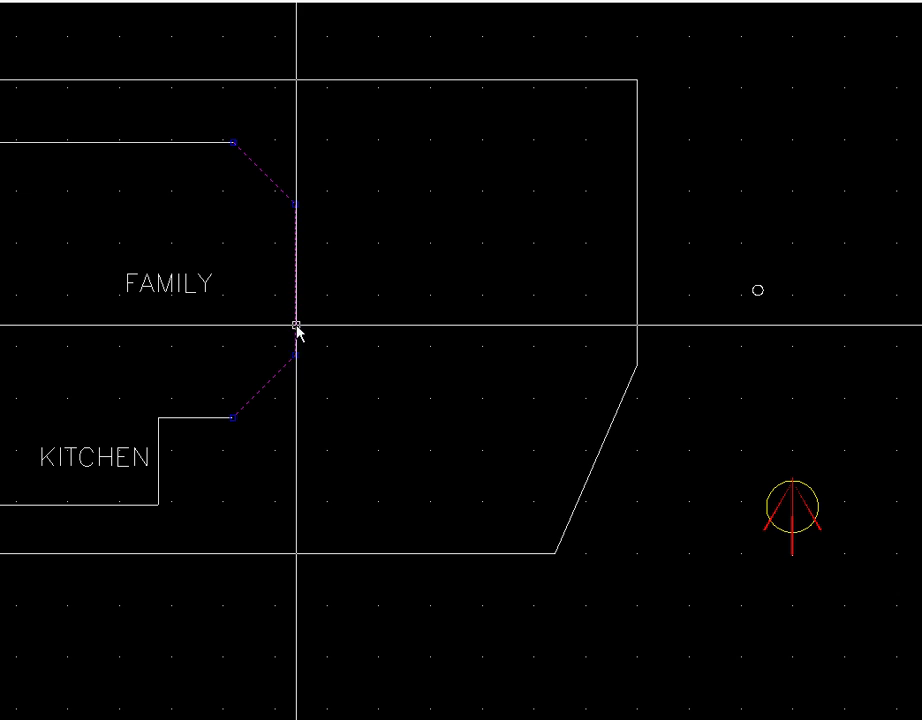
{"action": "right_click", "coordinate": [297, 328]}
{"action": "left_click", "coordinate": [306, 383]}
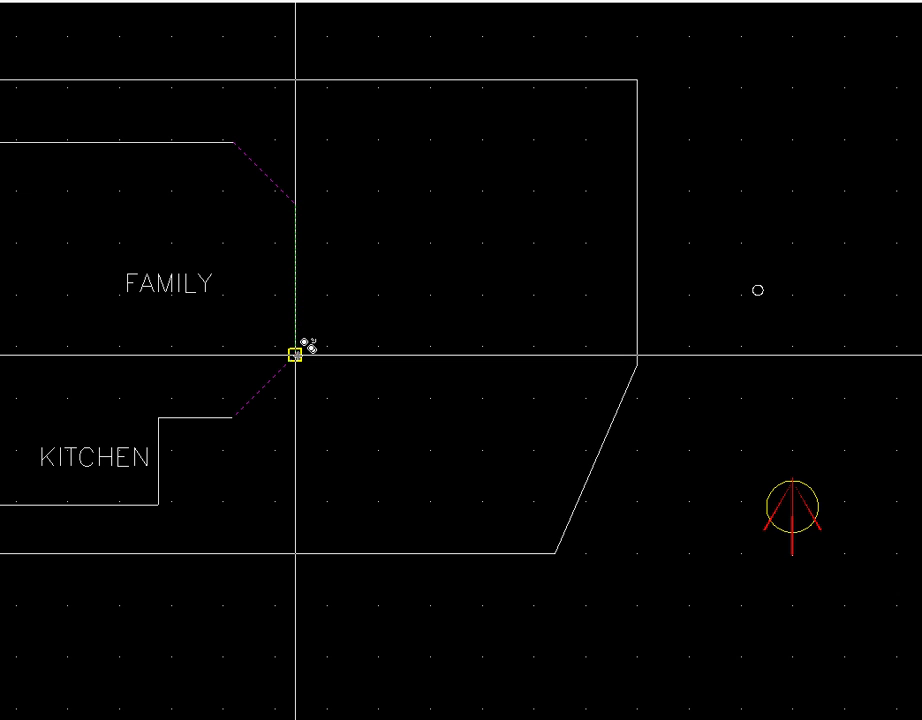
{"action": "left_click", "coordinate": [295, 354]}
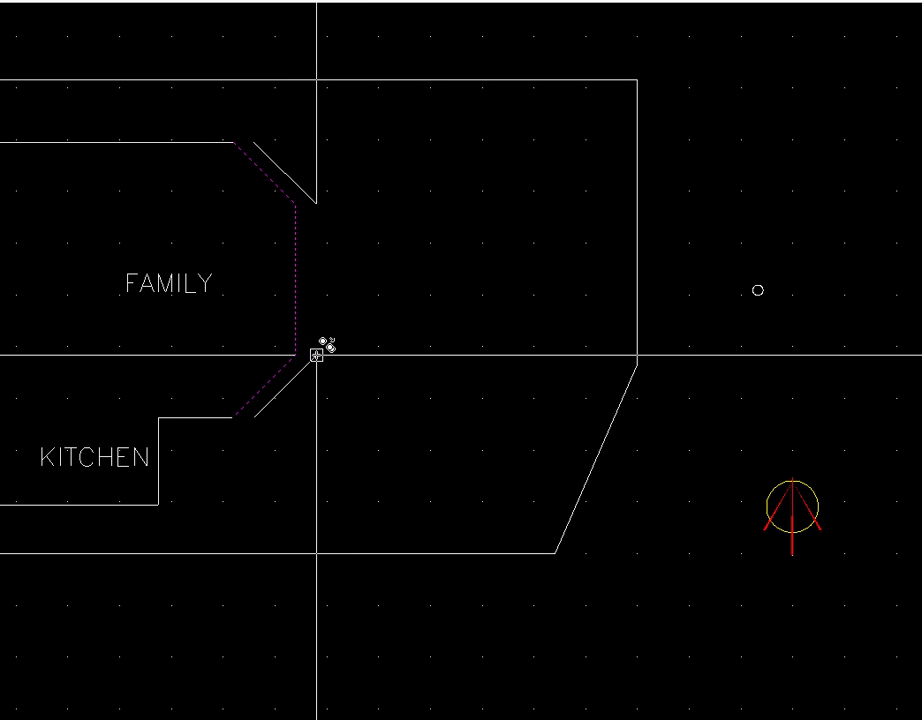
{"action": "key", "text": "Escape"}
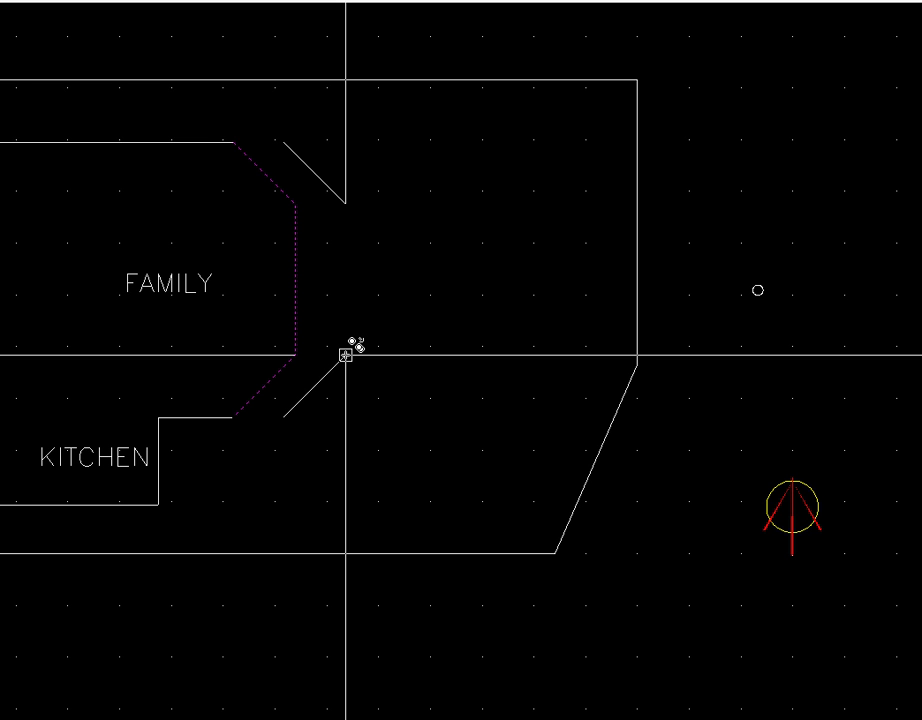
{"action": "left_click", "coordinate": [346, 355]}
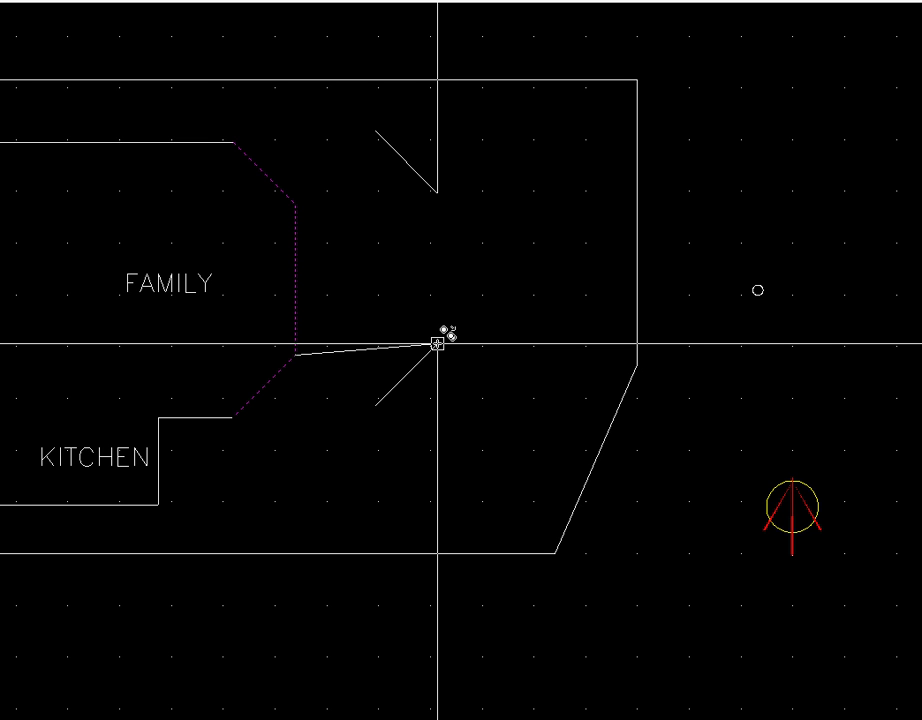
- Place the bay copy right of FAMILY, then scale it from its straight side's midpoint
{"action": "left_click", "coordinate": [437, 344]}
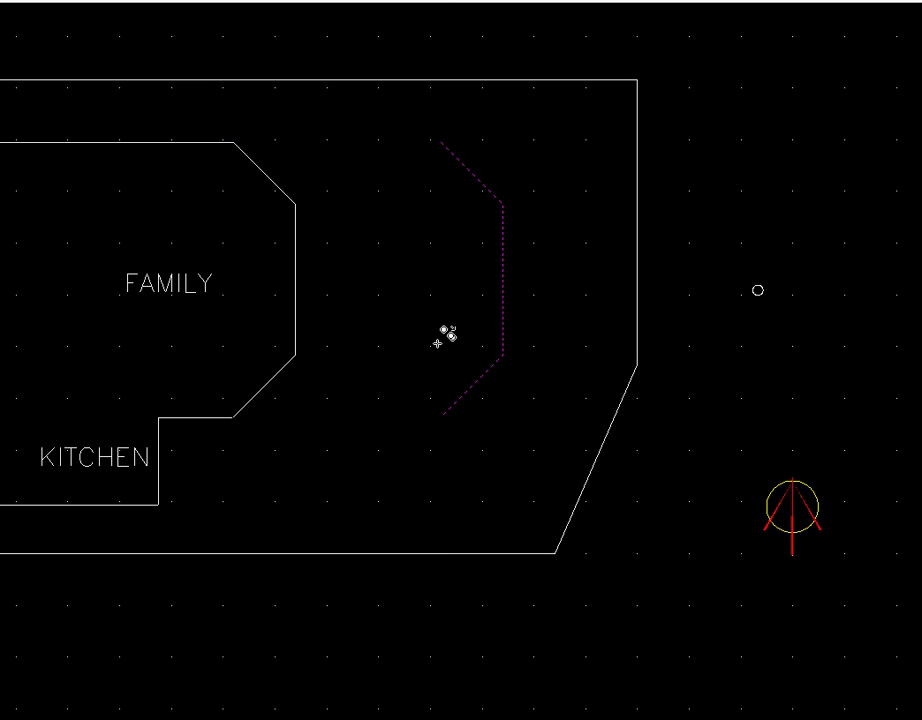
{"action": "key", "text": "Escape"}
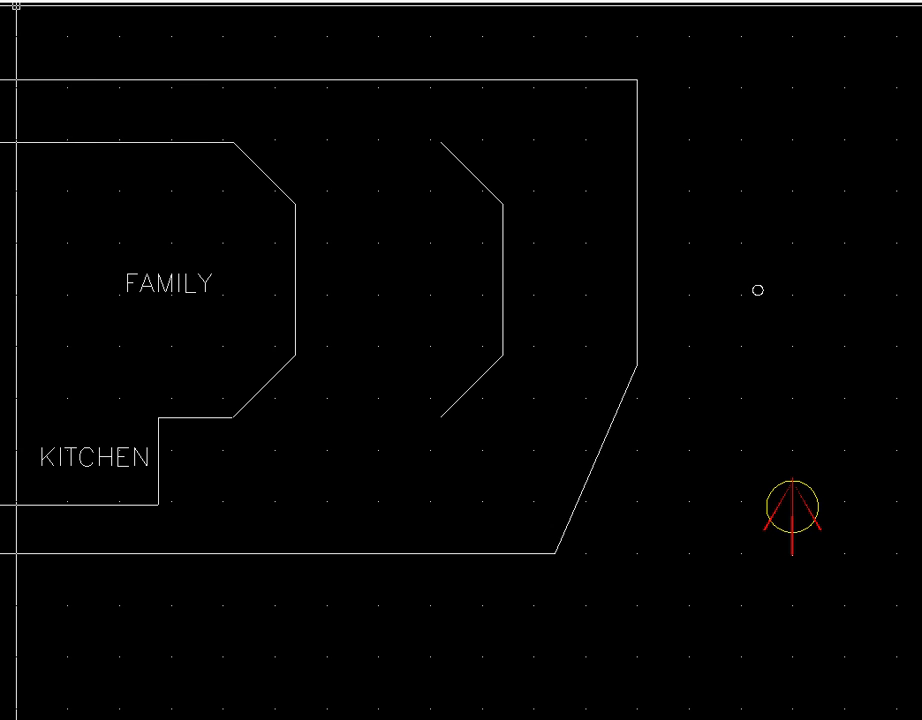
{"action": "right_click", "coordinate": [15, 5]}
{"action": "left_click", "coordinate": [22, 64]}
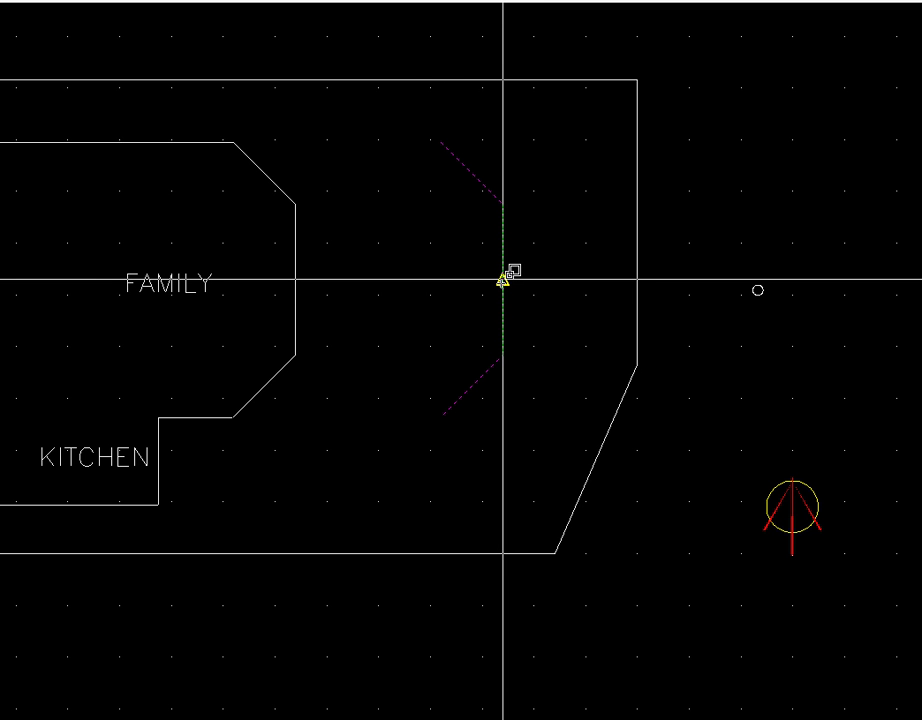
{"action": "left_click", "coordinate": [502, 279]}
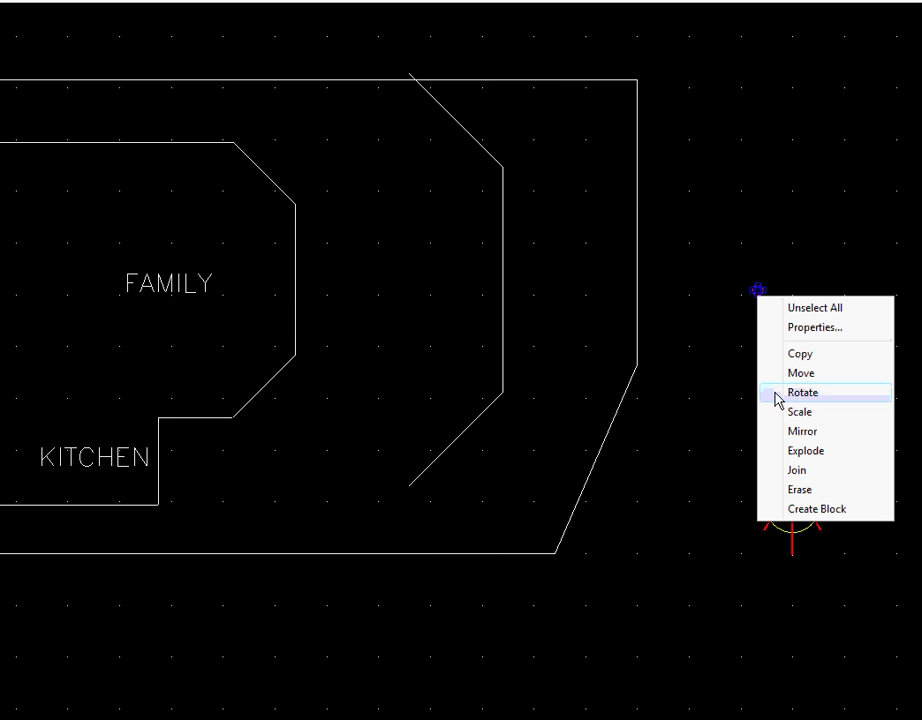
- Start copying the small pole circle and bring it closer into view
{"action": "left_click", "coordinate": [803, 355]}
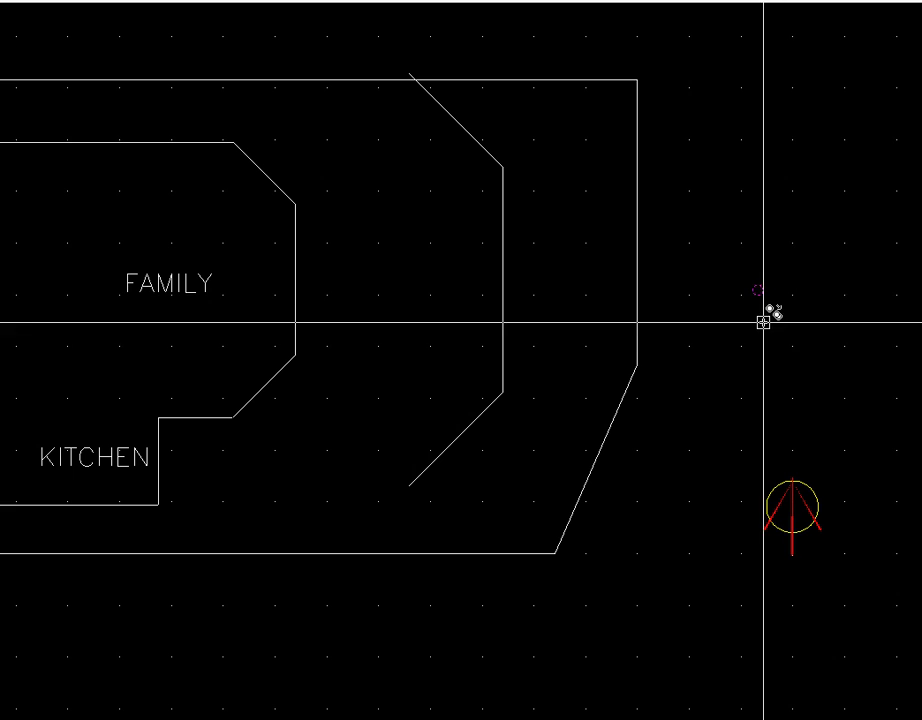
{"action": "left_click", "coordinate": [756, 290]}
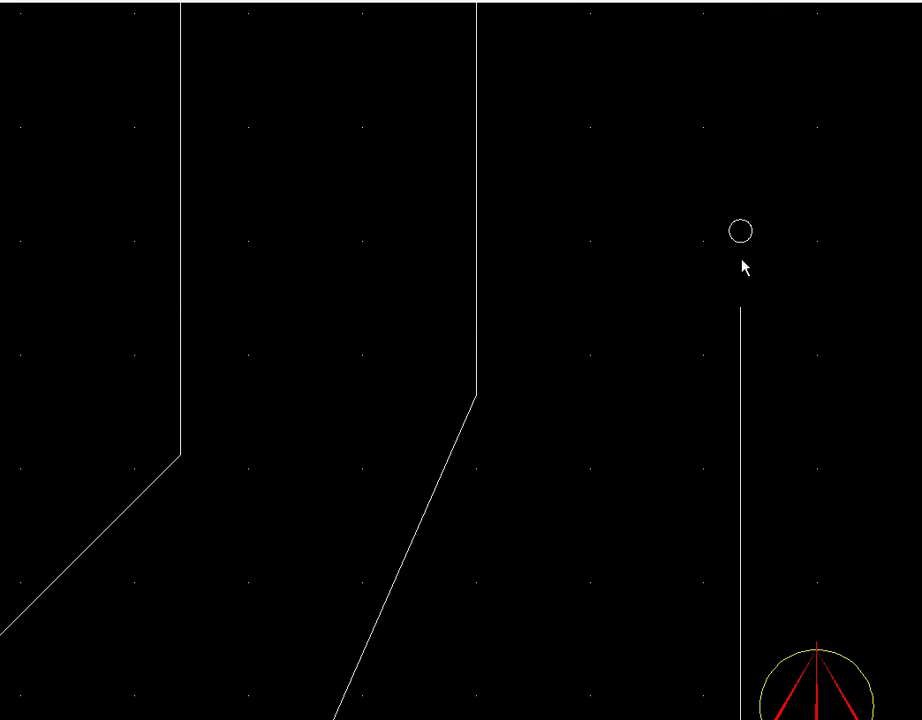
{"action": "scroll", "coordinate": [745, 267], "scroll_direction": "up", "scroll_amount": 1}
{"action": "mouse_move", "coordinate": [729, 288]}
{"action": "middle_mouse_down"}
{"action": "mouse_move", "coordinate": [698, 471]}
{"action": "mouse_move", "coordinate": [697, 539]}
{"action": "middle_mouse_up"}
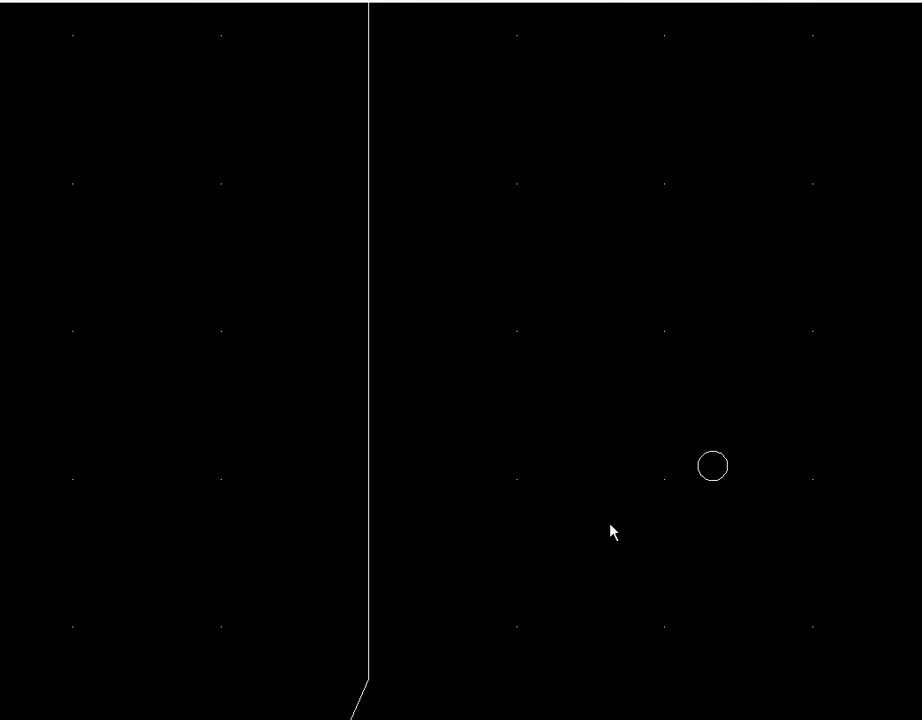
- Enable Center object snapping in the Drafting Aids settings
{"action": "right_click", "coordinate": [601, 420]}
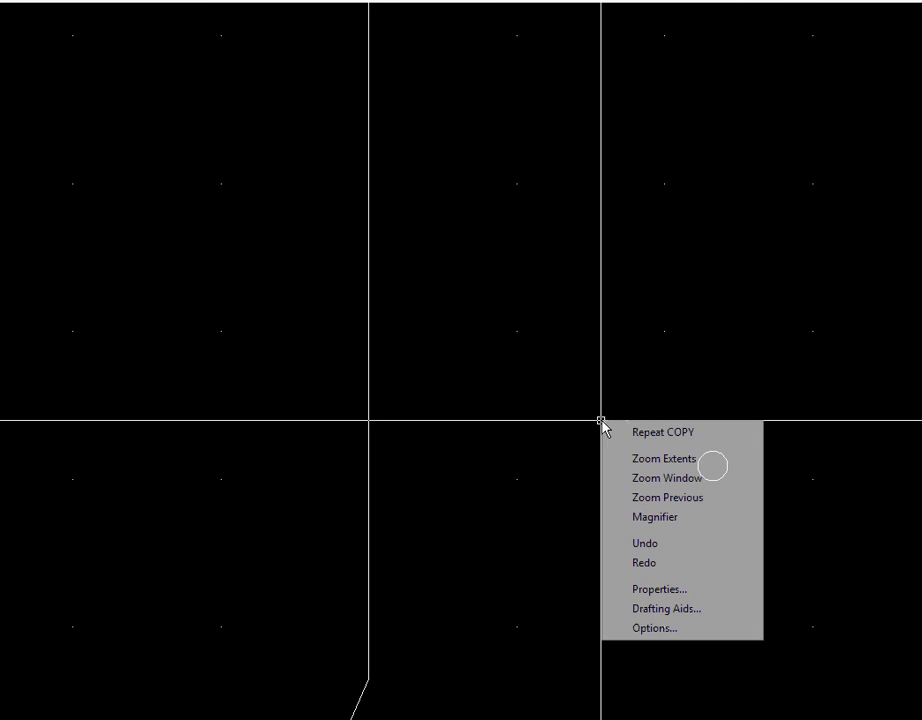
{"action": "left_click", "coordinate": [665, 608]}
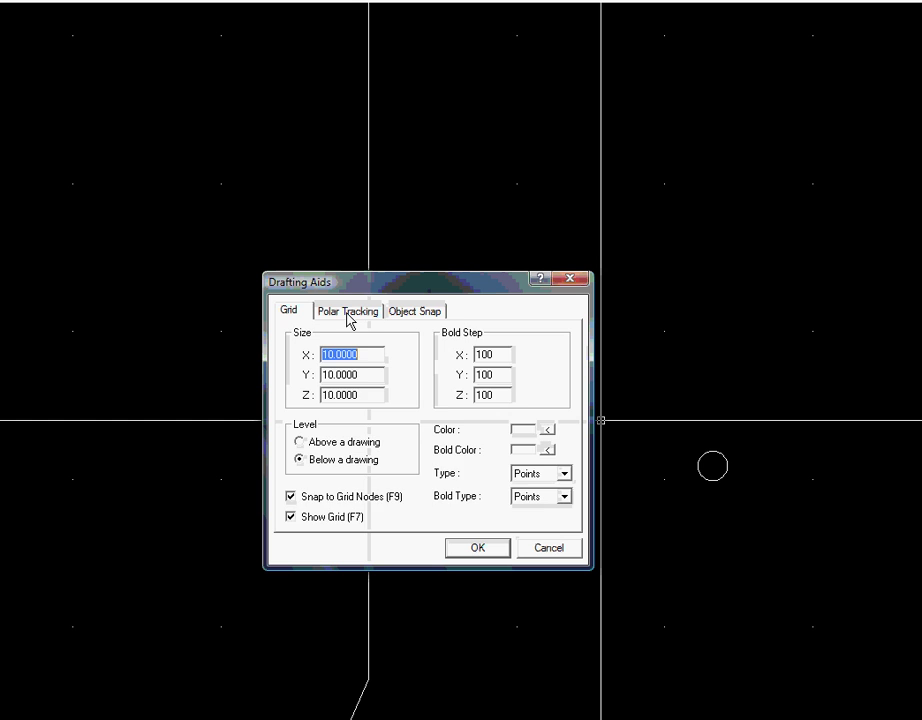
{"action": "left_click", "coordinate": [412, 311]}
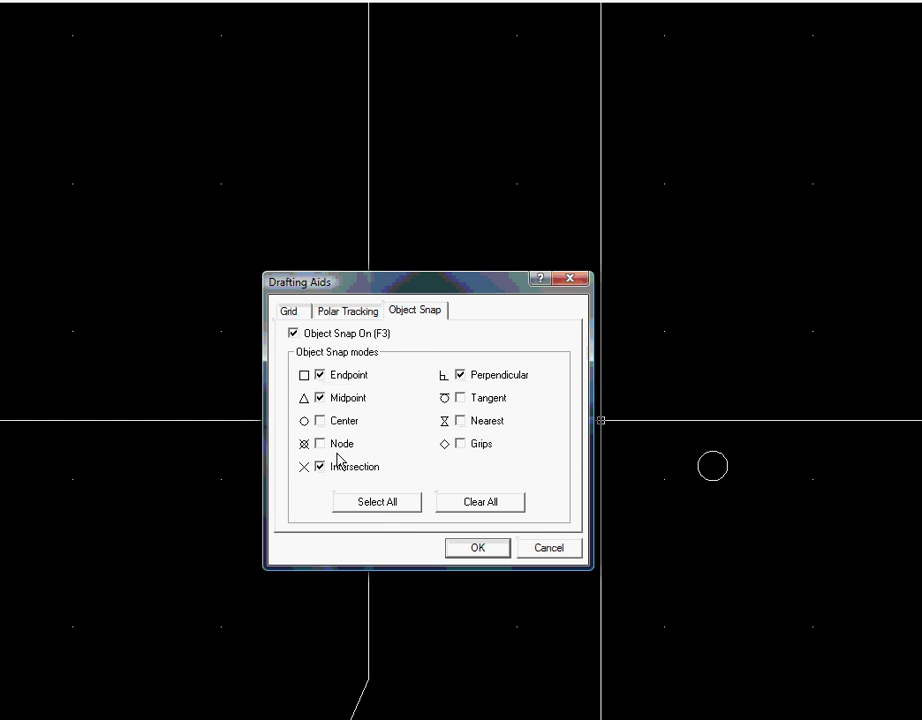
{"action": "left_click", "coordinate": [320, 421]}
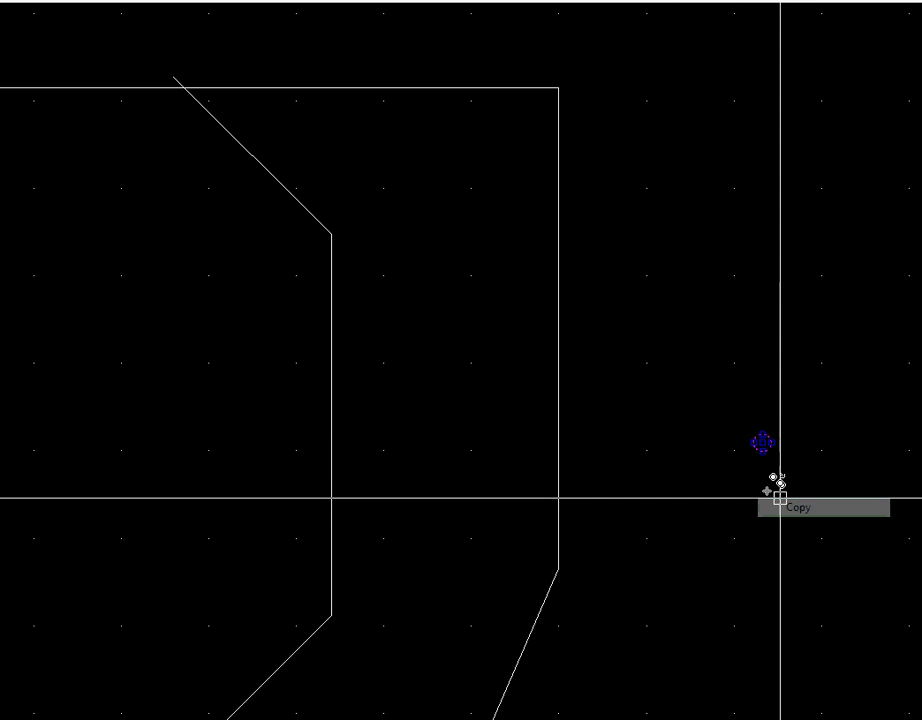
- Copy the pole circle from its centre to the bay outline's top end
{"action": "left_click", "coordinate": [763, 442]}
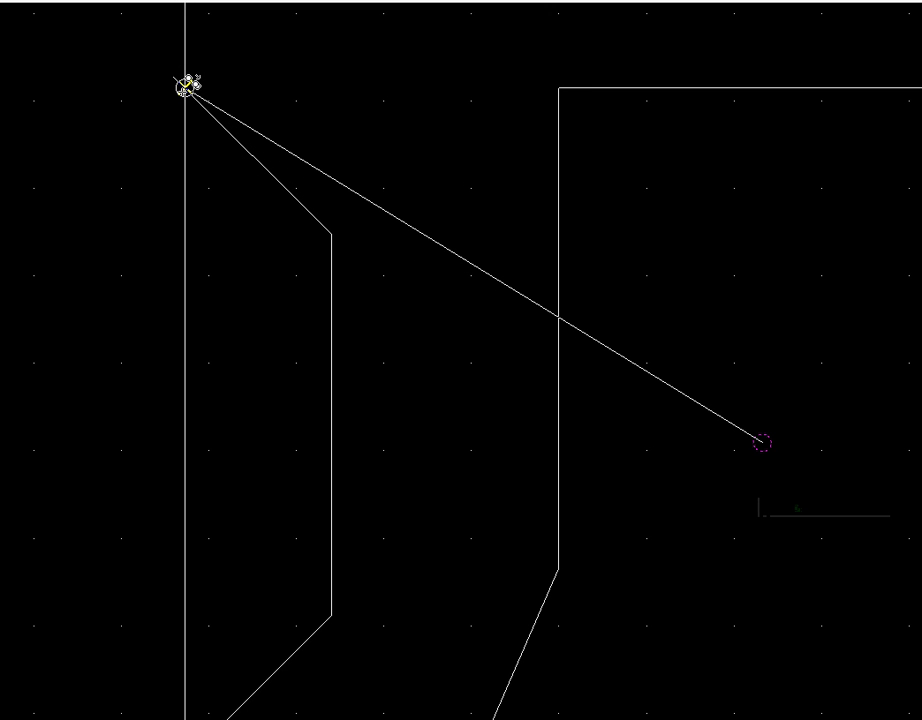
{"action": "left_click", "coordinate": [185, 86]}
{"action": "key", "text": "Escape"}
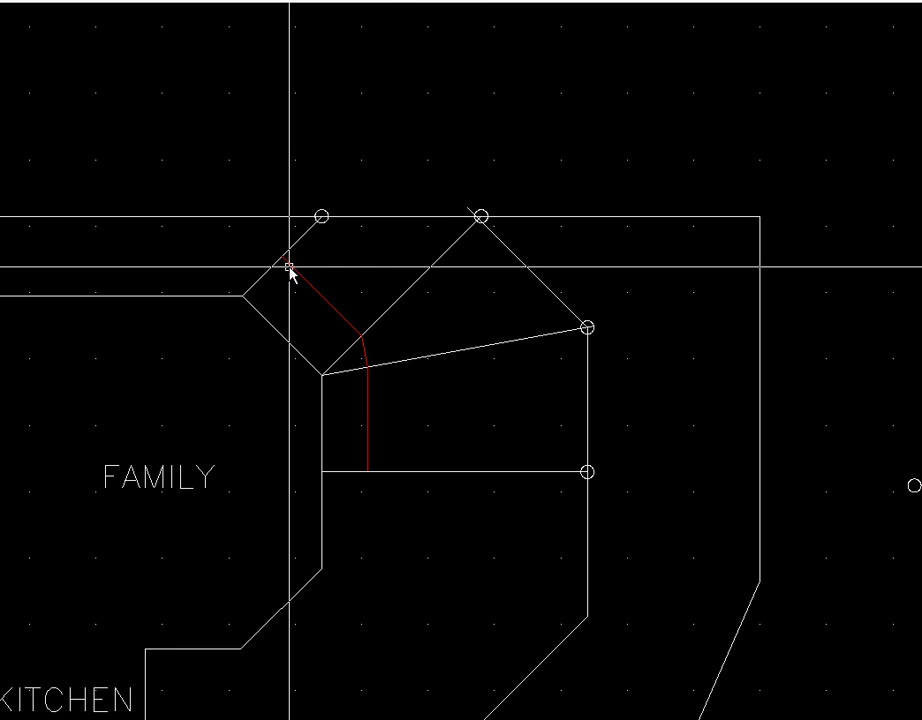
- Finish the red wire with a bend point and an end point on the bottom guide line
{"action": "left_click", "coordinate": [361, 333]}
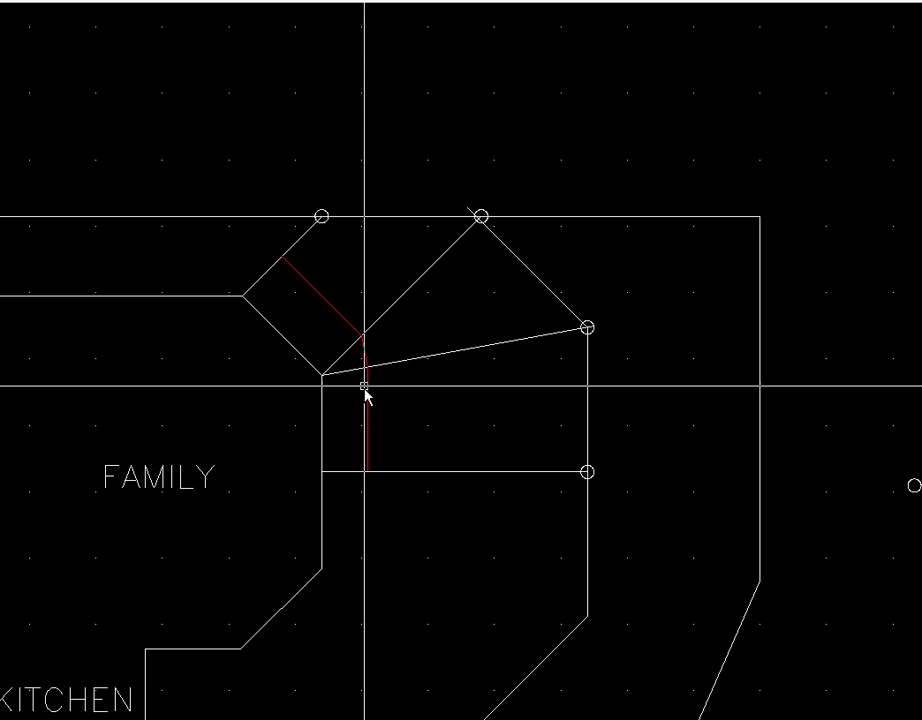
{"action": "left_click", "coordinate": [367, 470]}
{"action": "key", "text": "Return"}
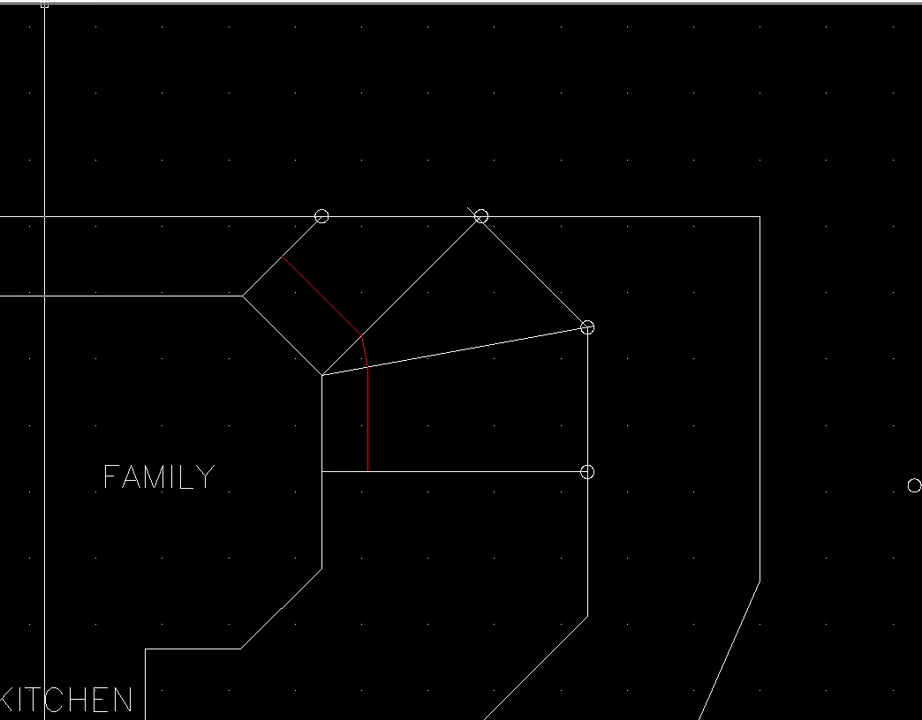
{"action": "left_click", "coordinate": [44, 3]}
{"action": "left_click", "coordinate": [12, 12]}
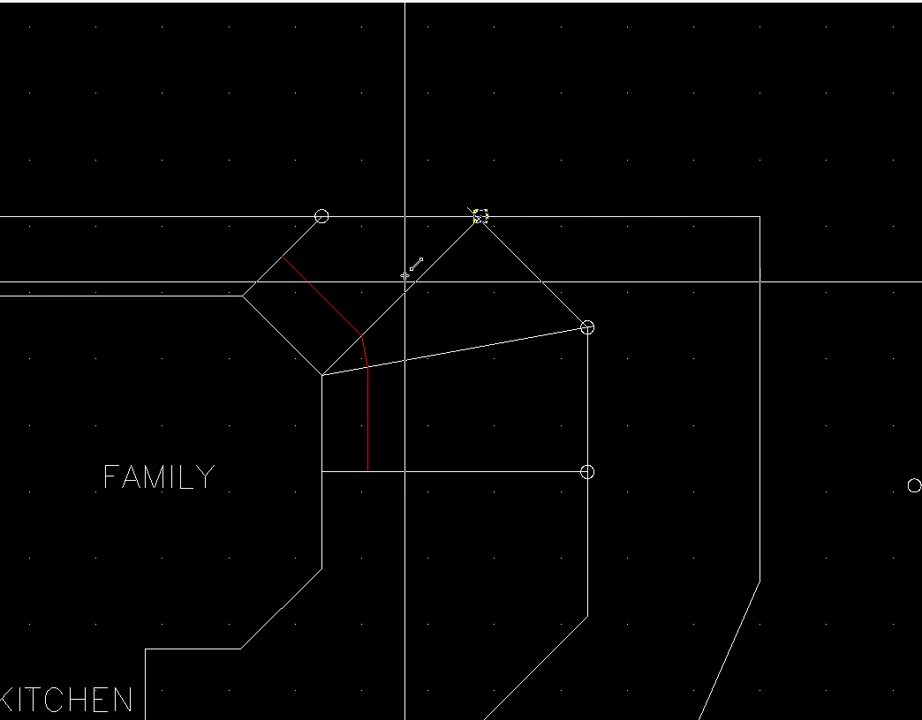
- Review the Endpoint, Midpoint and Perpendicular snaps in Drafting Aids, then start a line
{"action": "right_click", "coordinate": [390, 139]}
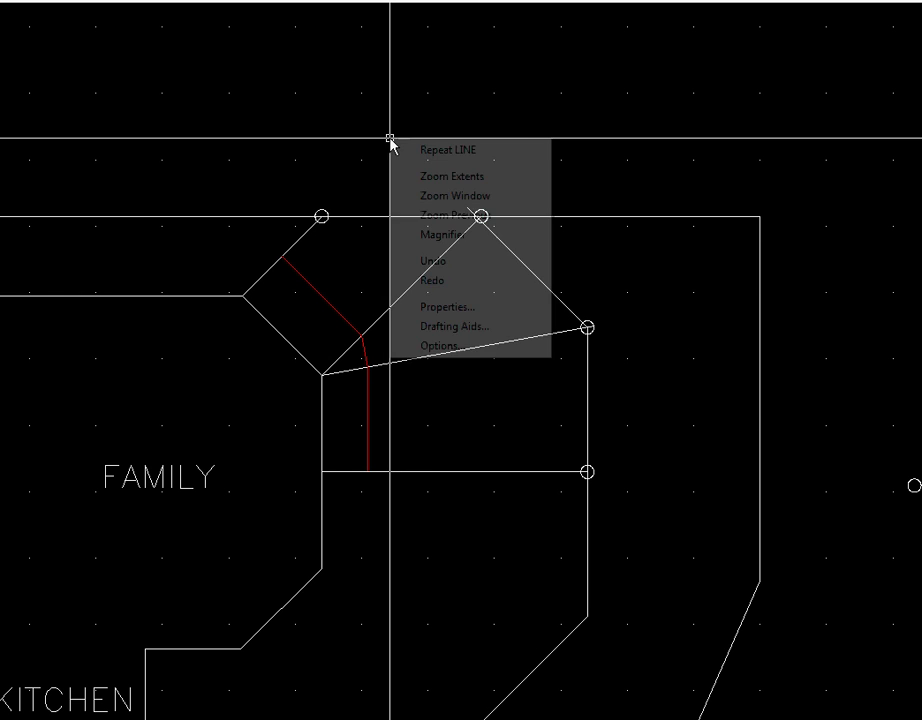
{"action": "left_click", "coordinate": [437, 327]}
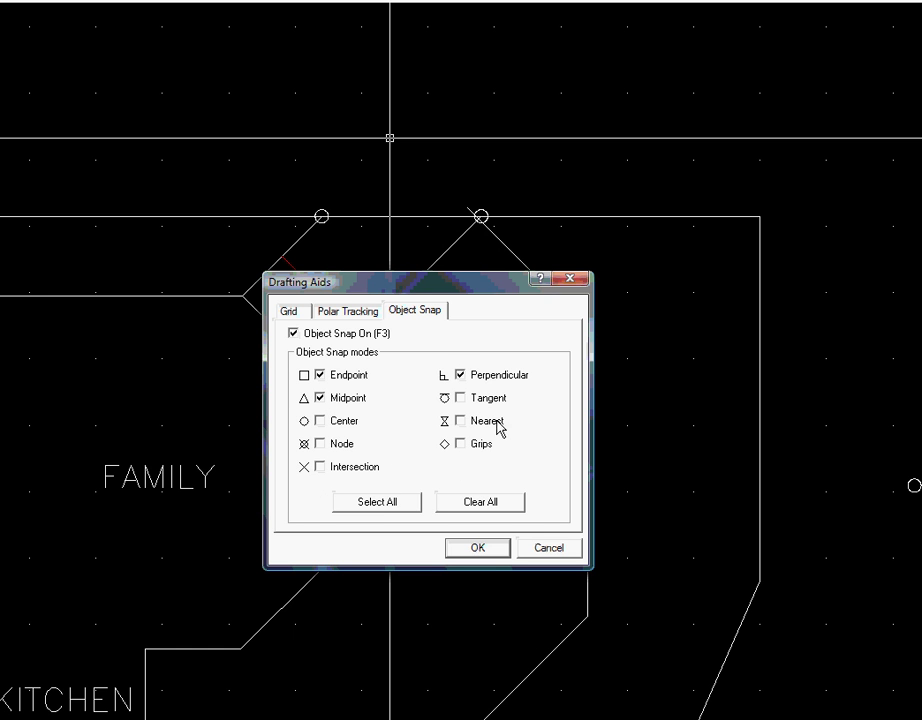
{"action": "left_click", "coordinate": [478, 549]}
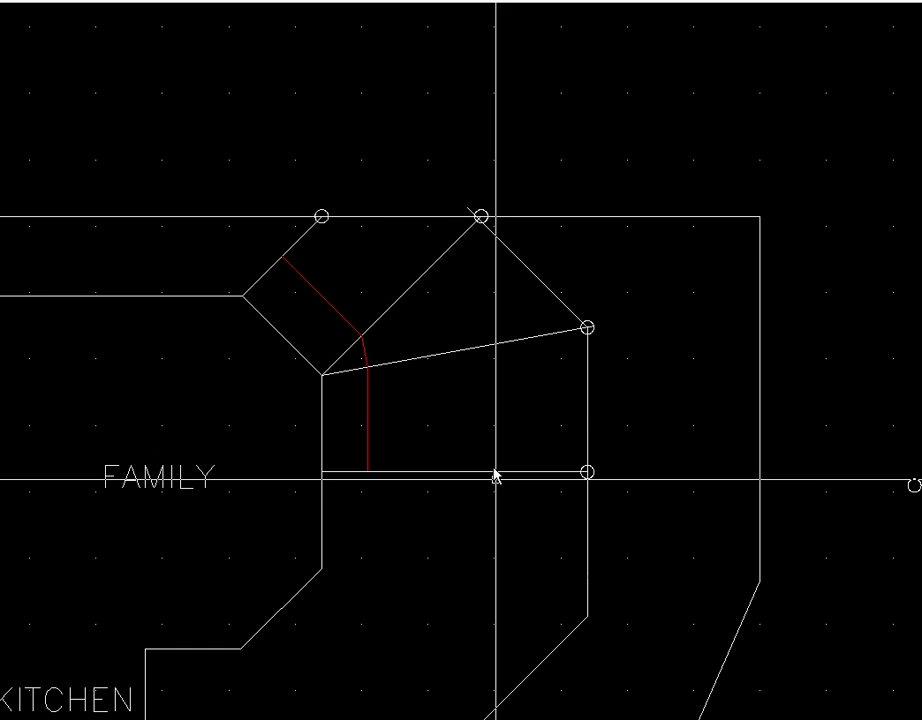
{"action": "left_click", "coordinate": [28, 3]}
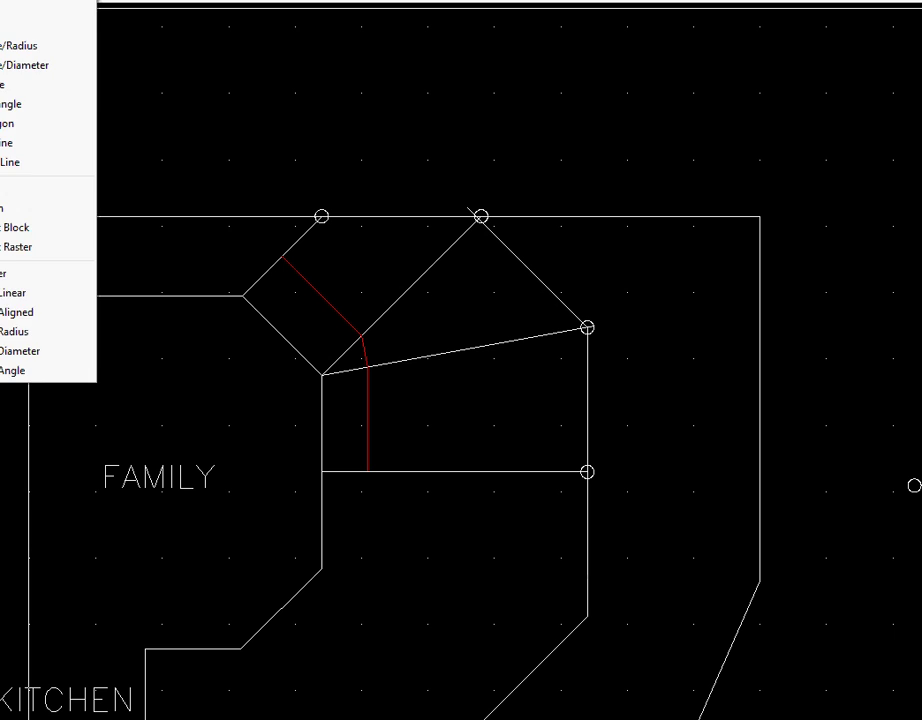
{"action": "left_click", "coordinate": [10, 162]}
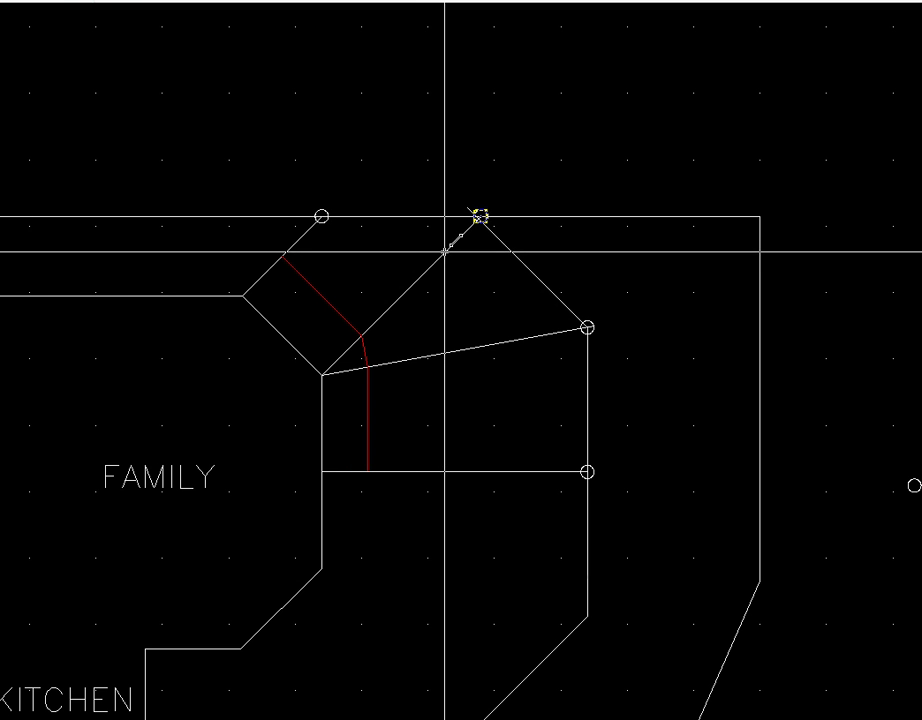
{"action": "left_click", "coordinate": [480, 216]}
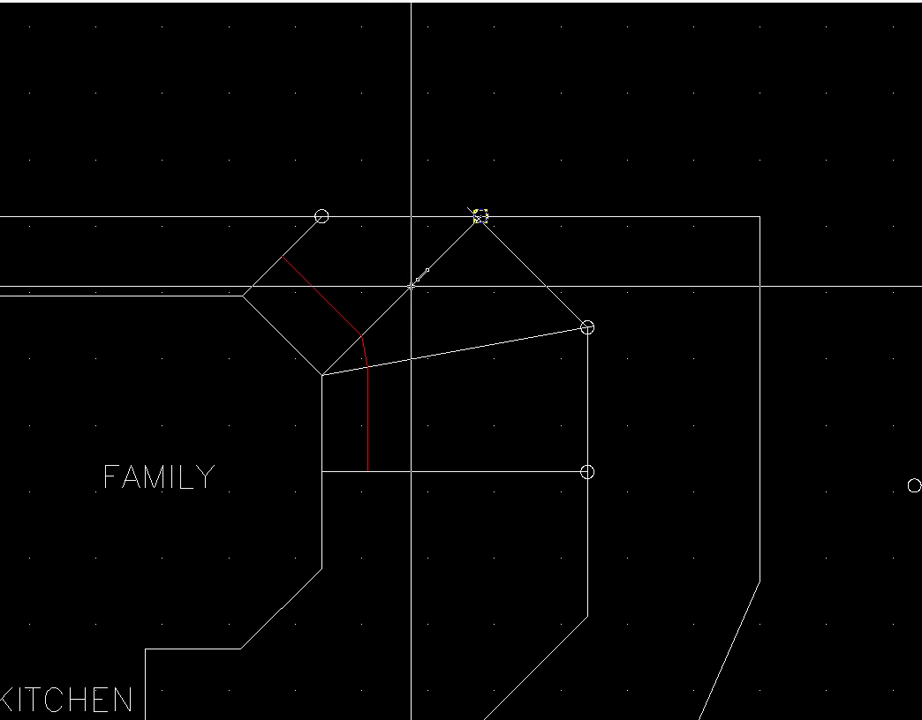
{"action": "left_click", "coordinate": [265, 279]}
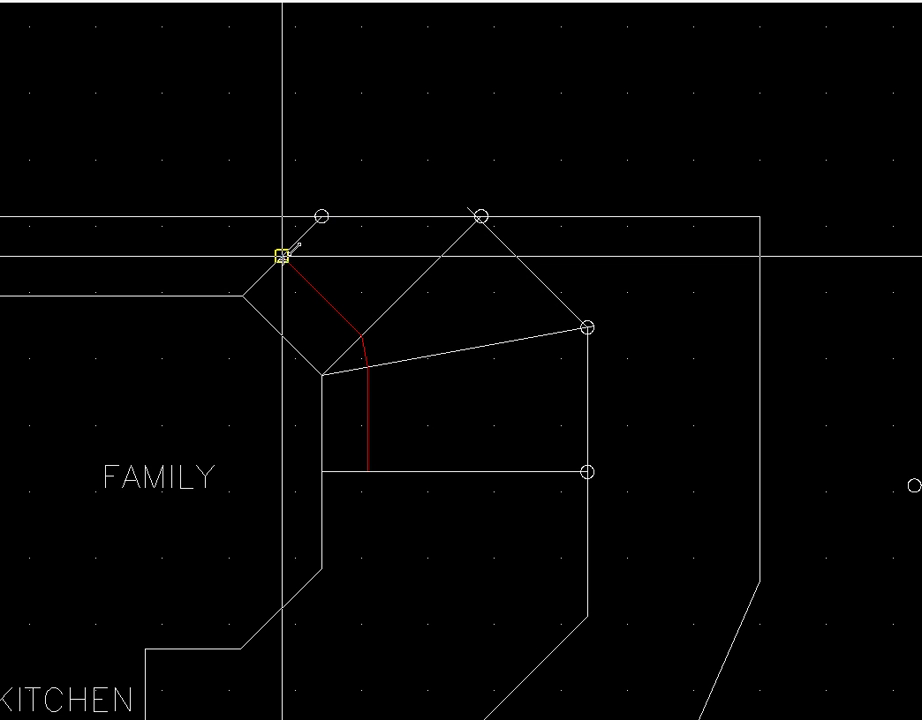
{"action": "left_click", "coordinate": [283, 257]}
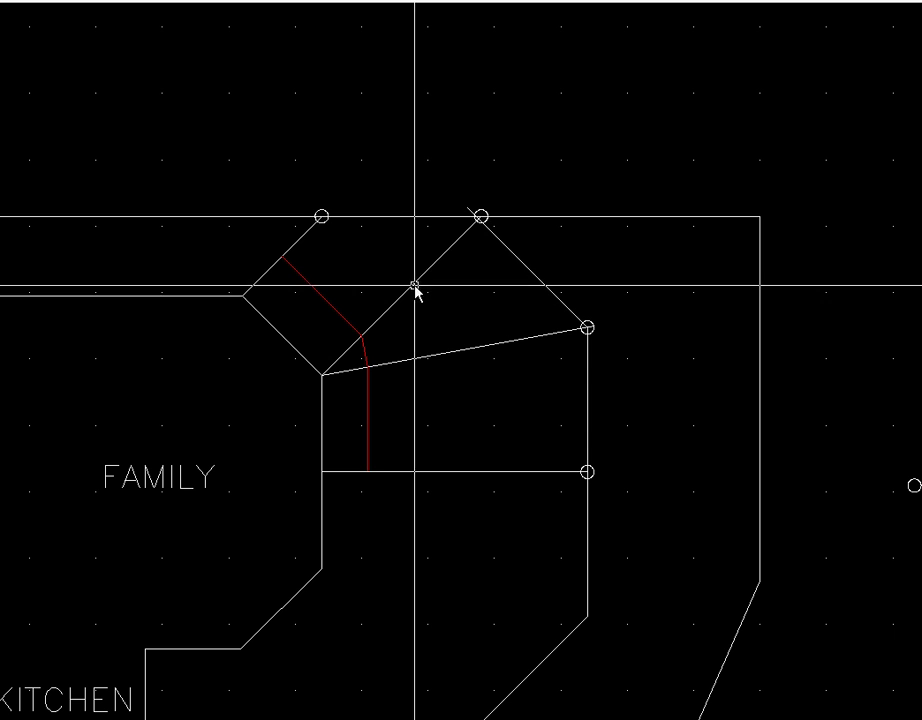
- Confirm Midpoint snapping in Drafting Aids and start a line for the short red segment
{"action": "right_click", "coordinate": [294, 145]}
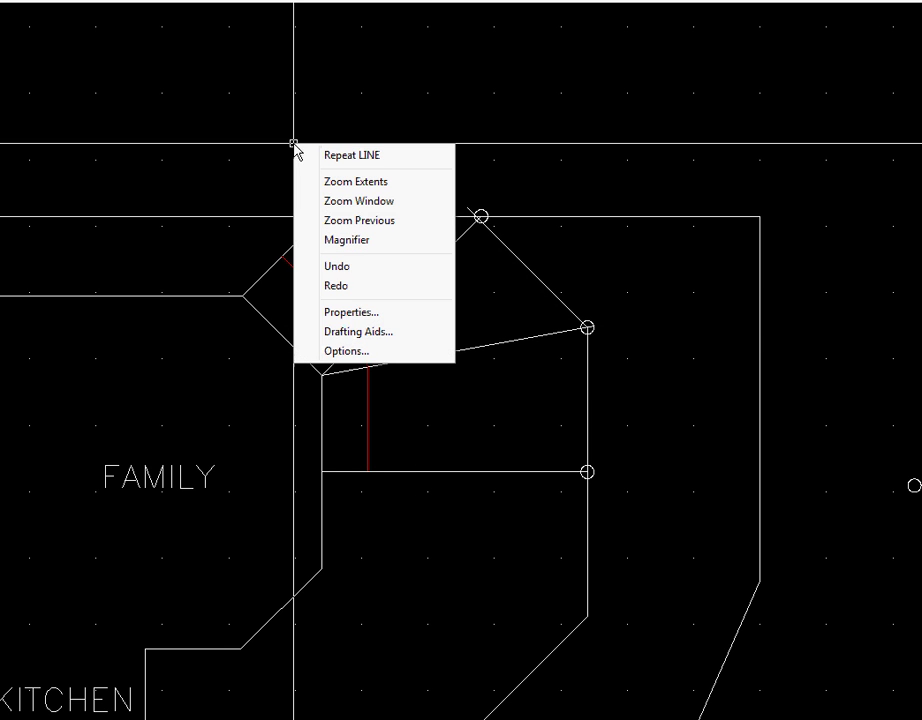
{"action": "left_click", "coordinate": [378, 340]}
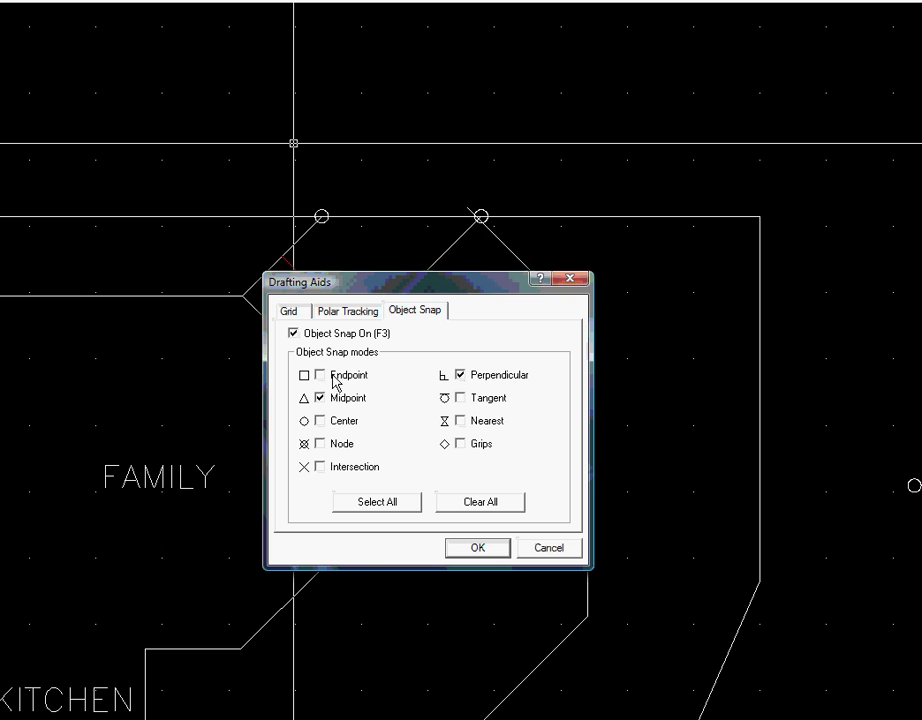
{"action": "left_click", "coordinate": [477, 549]}
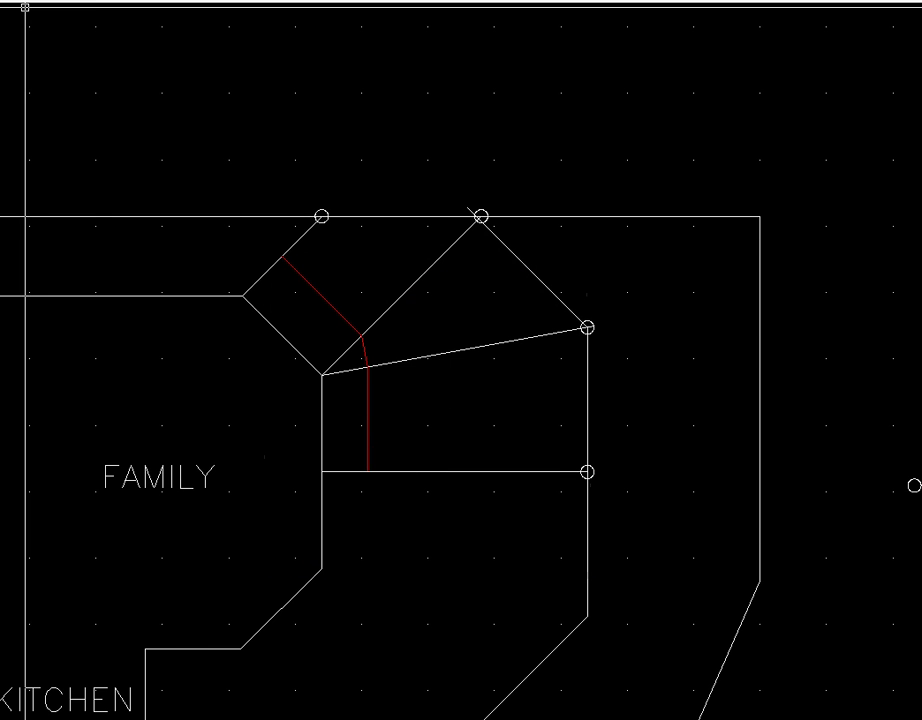
{"action": "left_click", "coordinate": [25, 1]}
{"action": "left_click", "coordinate": [40, 8]}
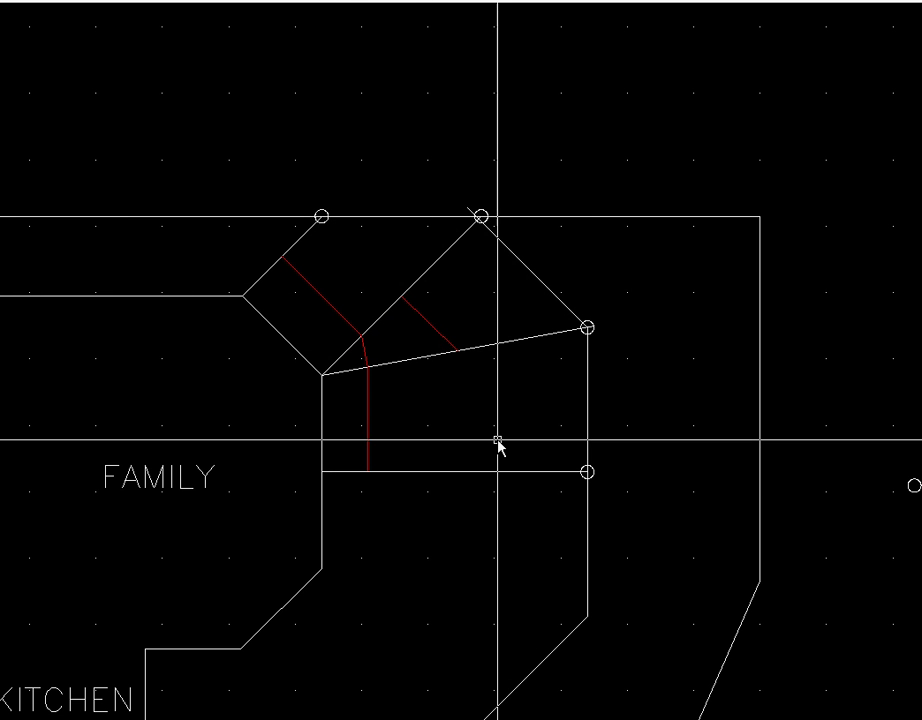
- Erase the short red wire just drawn
{"action": "left_click", "coordinate": [438, 334]}
{"action": "right_click", "coordinate": [438, 336]}
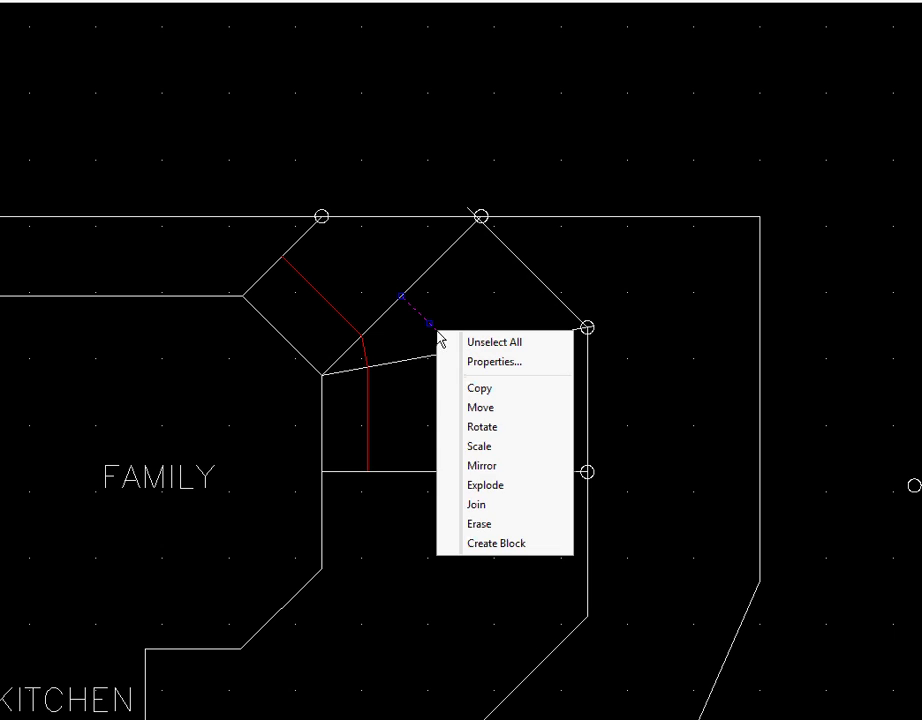
{"action": "left_click", "coordinate": [496, 526]}
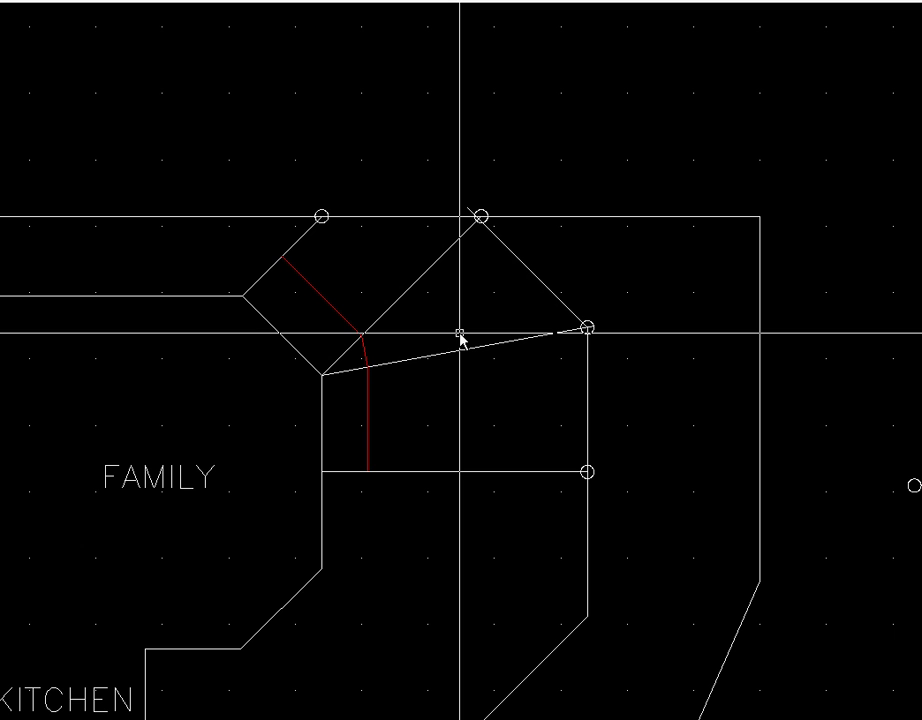
- Turn object snapping off in Drafting Aids with all snap modes cleared
{"action": "right_click", "coordinate": [331, 121]}
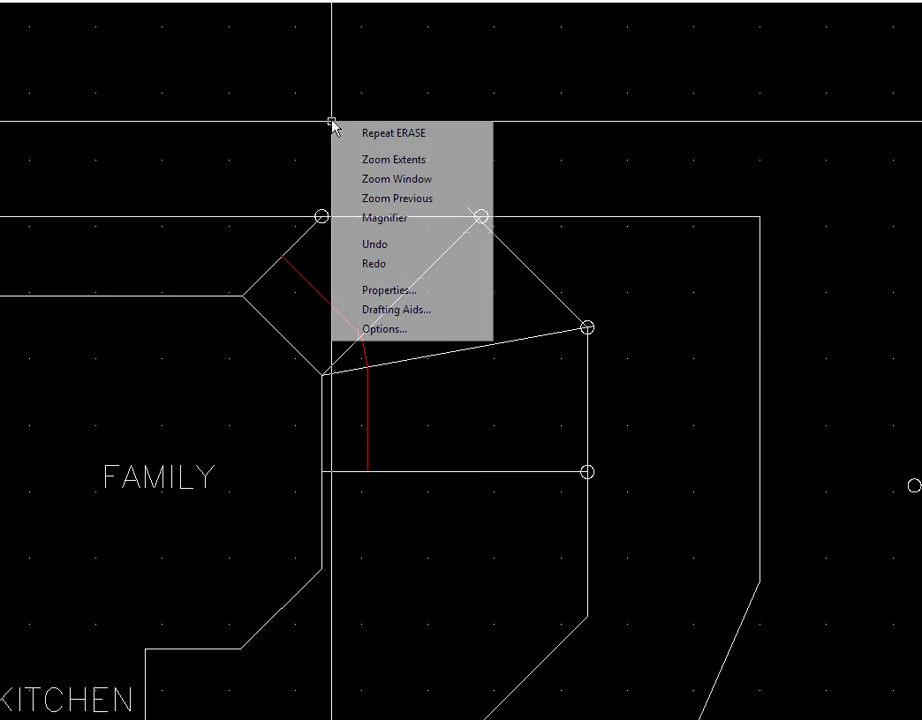
{"action": "left_click", "coordinate": [422, 320]}
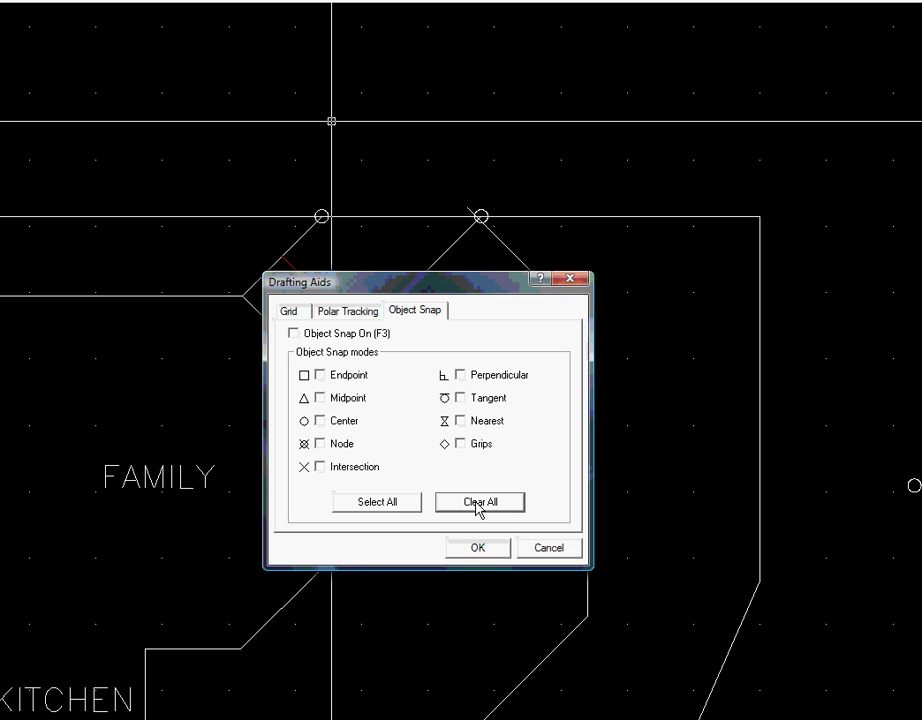
{"action": "left_click", "coordinate": [489, 548]}
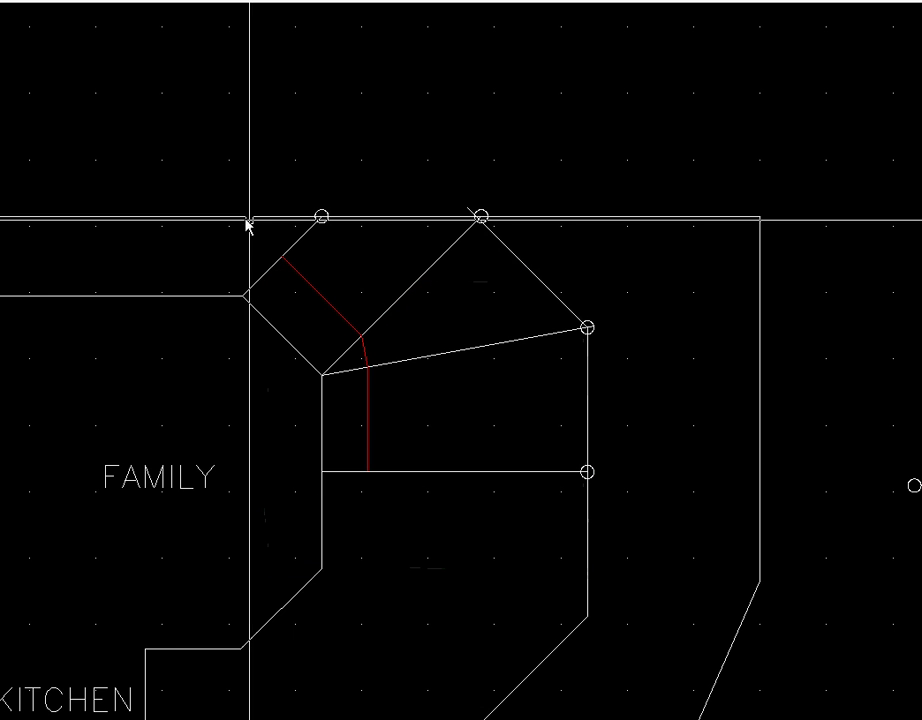
- Draw a red wire from the diagonal, bending at the sloped line, down to the bottom line
{"action": "left_click", "coordinate": [18, 5]}
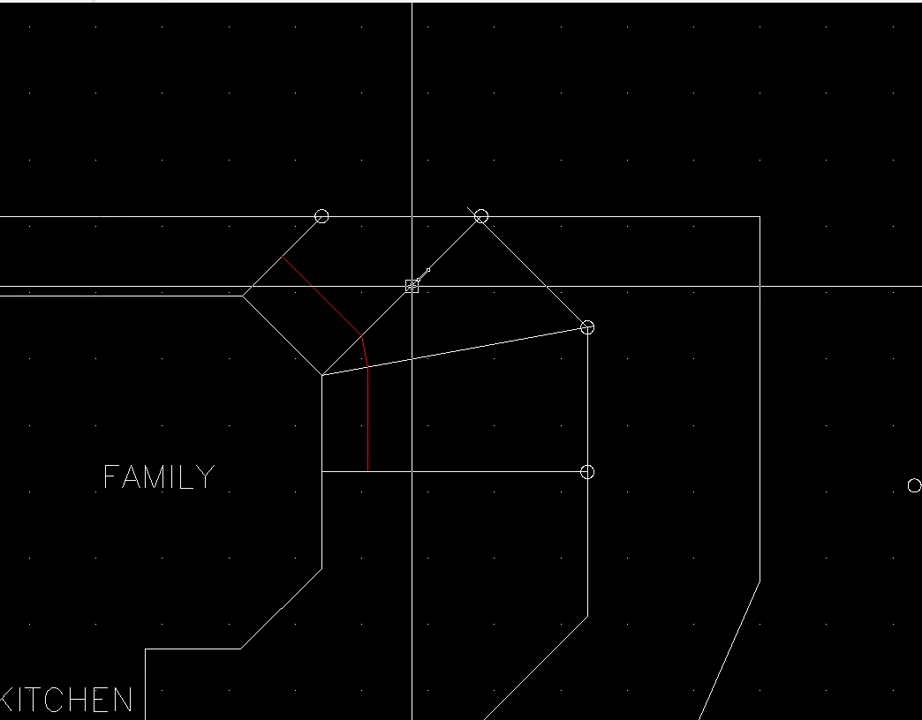
{"action": "left_click", "coordinate": [411, 286]}
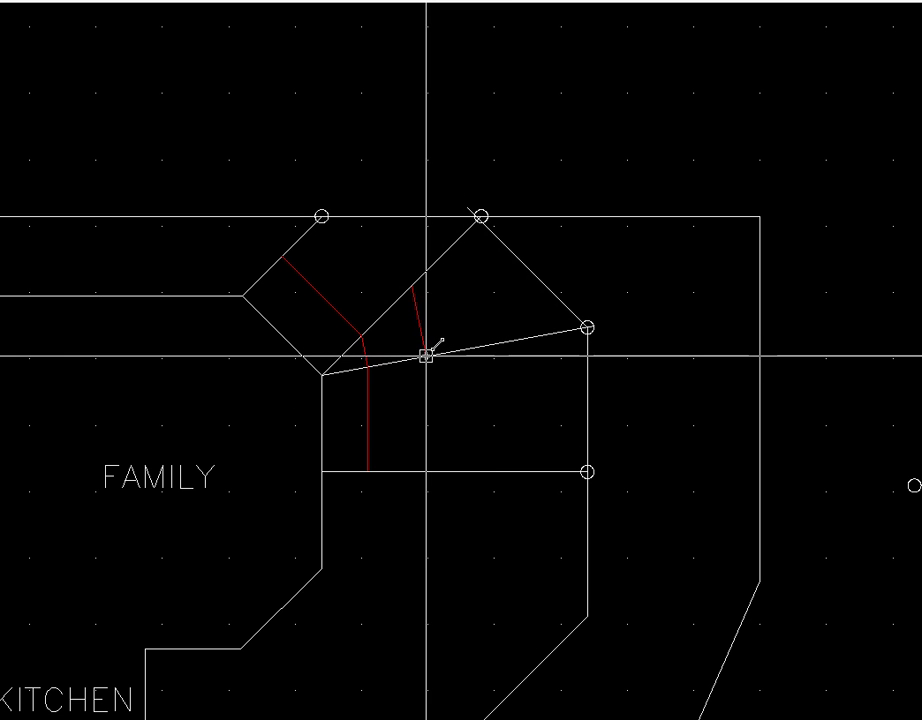
{"action": "left_click", "coordinate": [425, 357]}
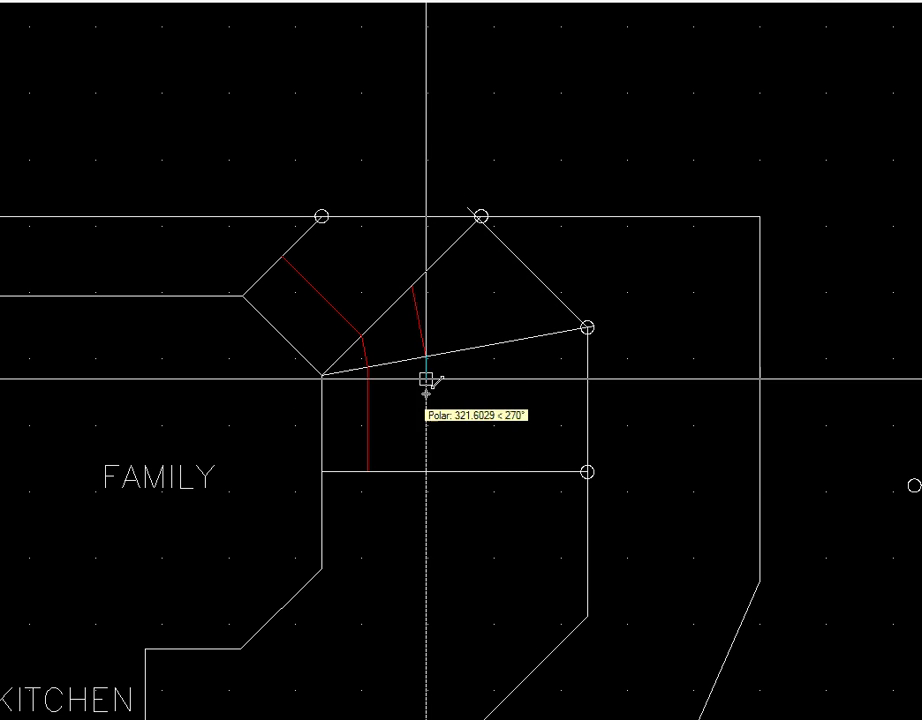
{"action": "left_click", "coordinate": [425, 471]}
{"action": "key", "text": "Return"}
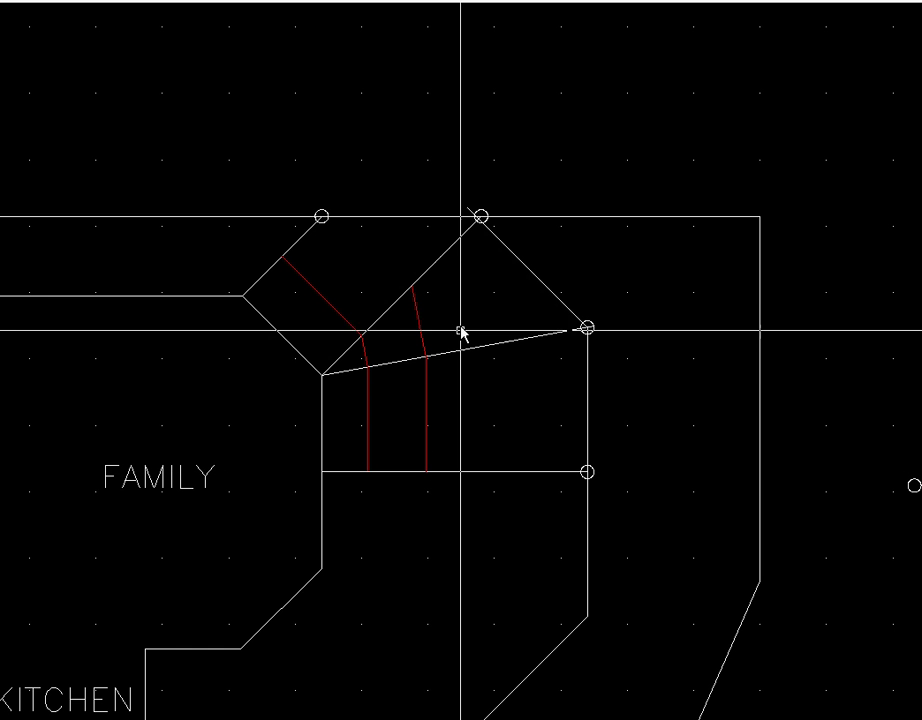
- Repeat the line from the new wire's top end, then cancel it
{"action": "right_click", "coordinate": [462, 321]}
{"action": "left_click", "coordinate": [491, 335]}
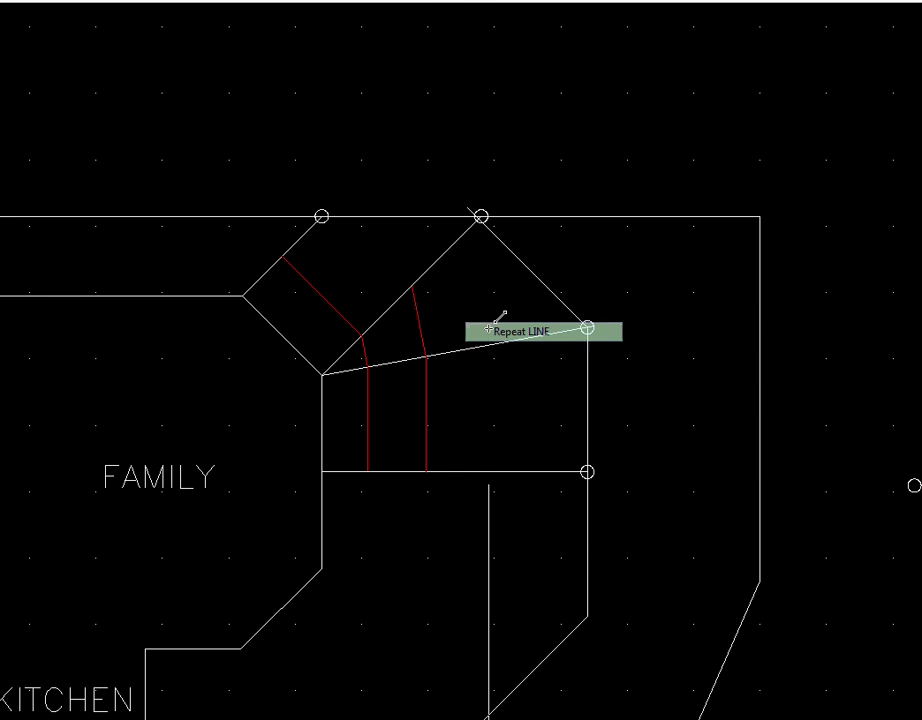
{"action": "left_click", "coordinate": [410, 286]}
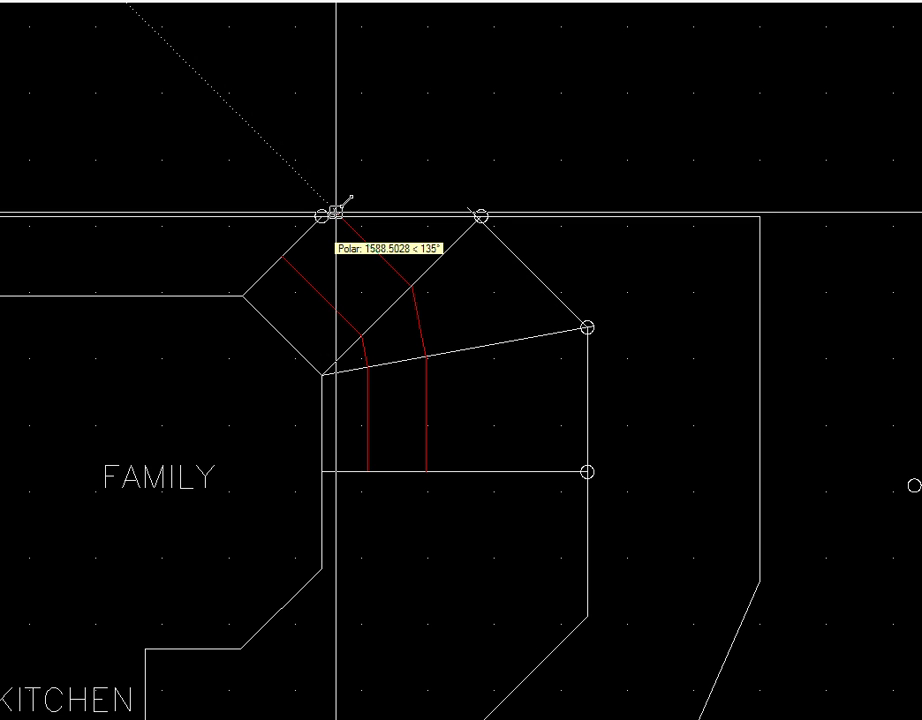
{"action": "key", "text": "Escape"}
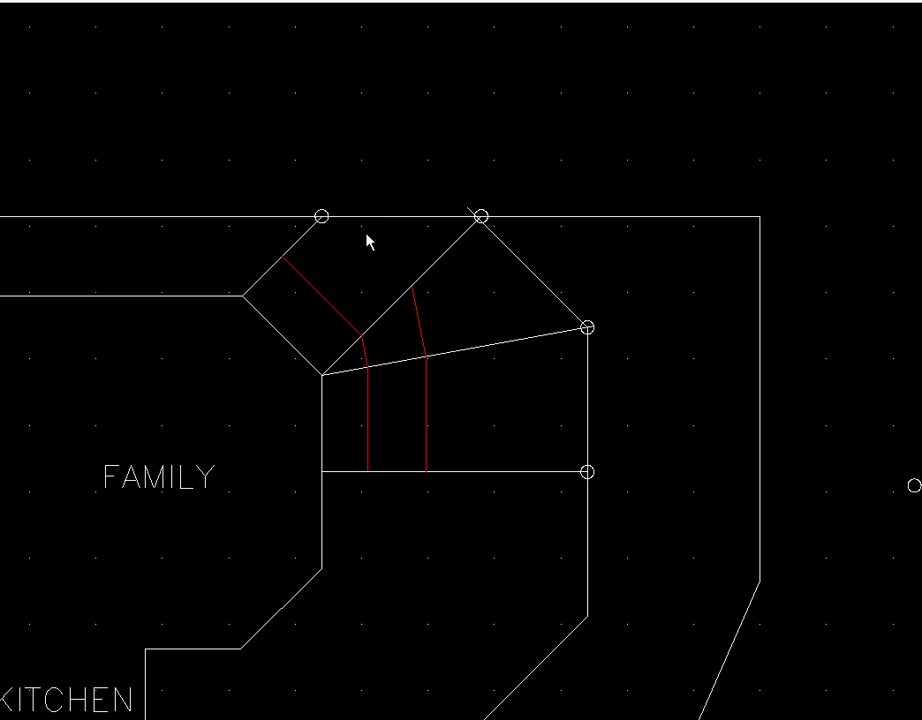
- Erase the upper and vertical pieces of the second red wire
{"action": "left_click", "coordinate": [421, 333]}
{"action": "right_click", "coordinate": [423, 336]}
{"action": "left_click", "coordinate": [480, 525]}
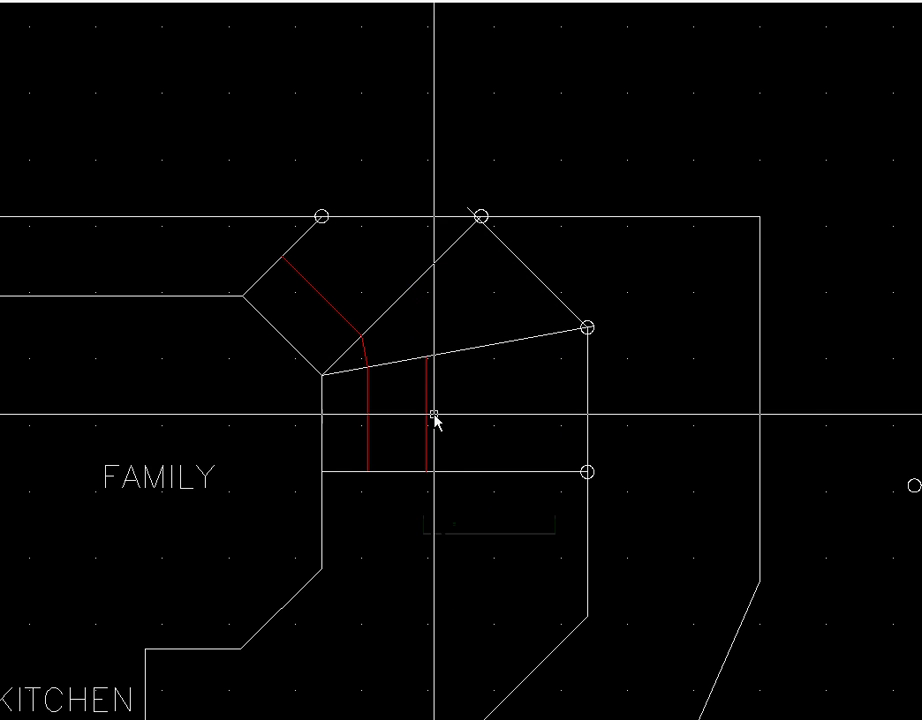
{"action": "left_click", "coordinate": [426, 422]}
{"action": "right_click", "coordinate": [427, 422]}
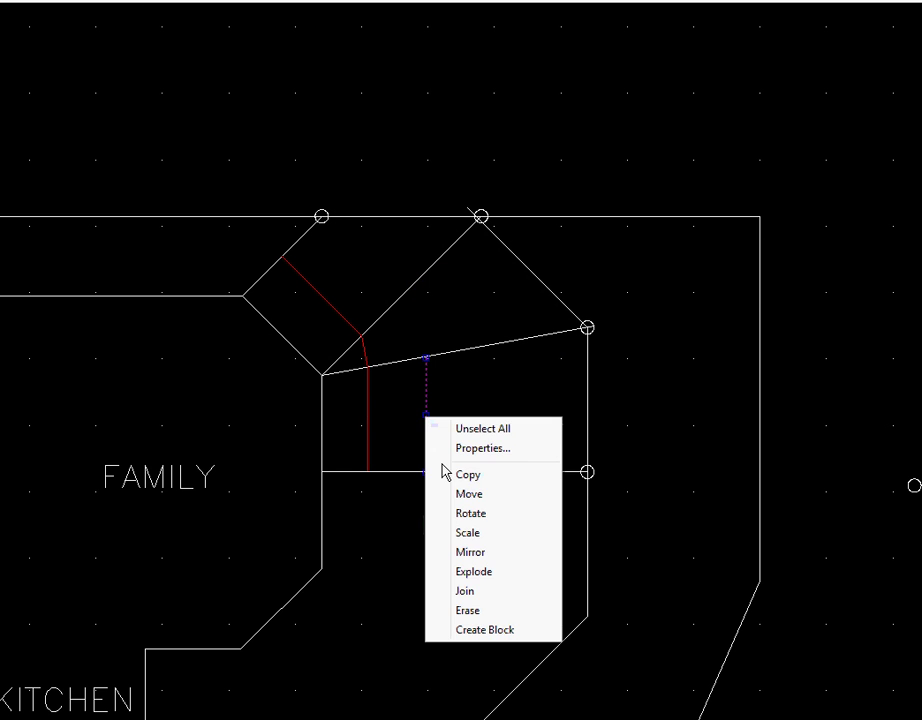
{"action": "left_click", "coordinate": [474, 620]}
{"action": "scroll", "coordinate": [228, 536], "scroll_direction": "down", "scroll_amount": 1}
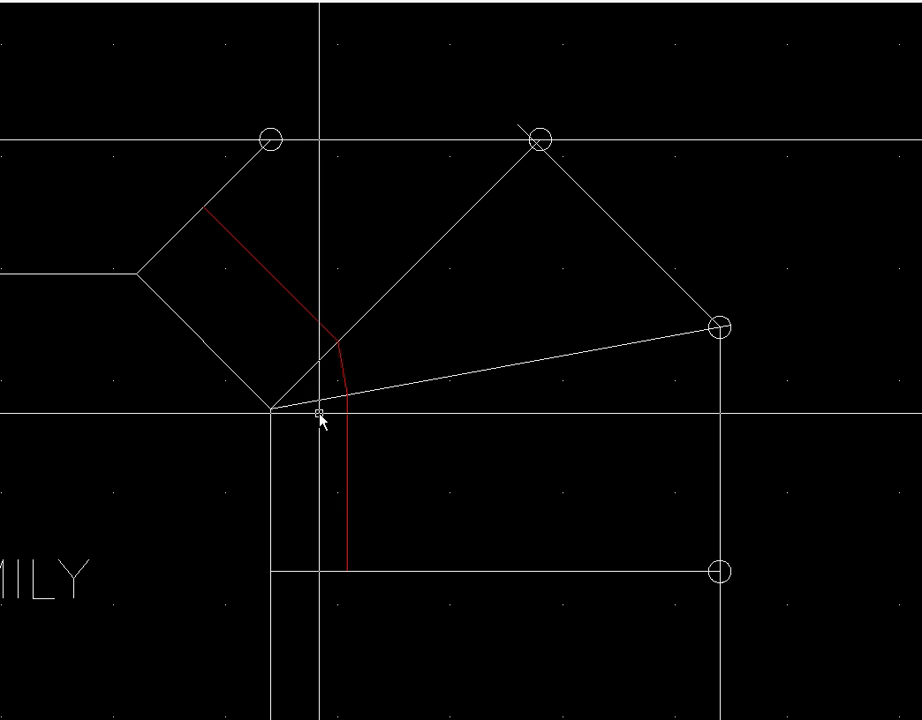
{"action": "scroll", "coordinate": [319, 413], "scroll_direction": "up", "scroll_amount": 3}
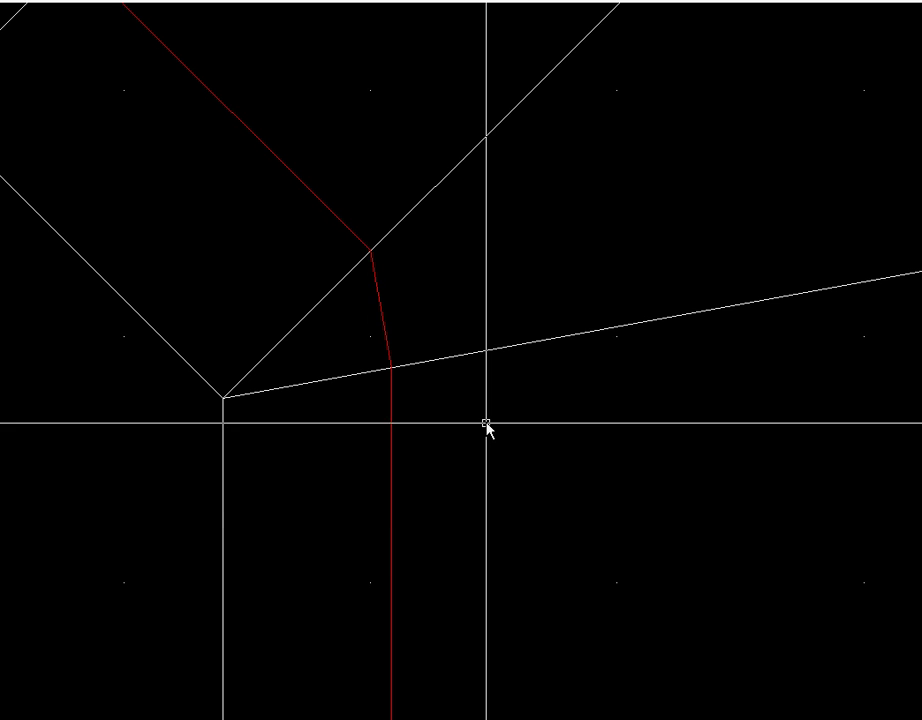
- Erase the red wire's vertical drop and short bend, leaving only its diagonal run
{"action": "left_click", "coordinate": [392, 517]}
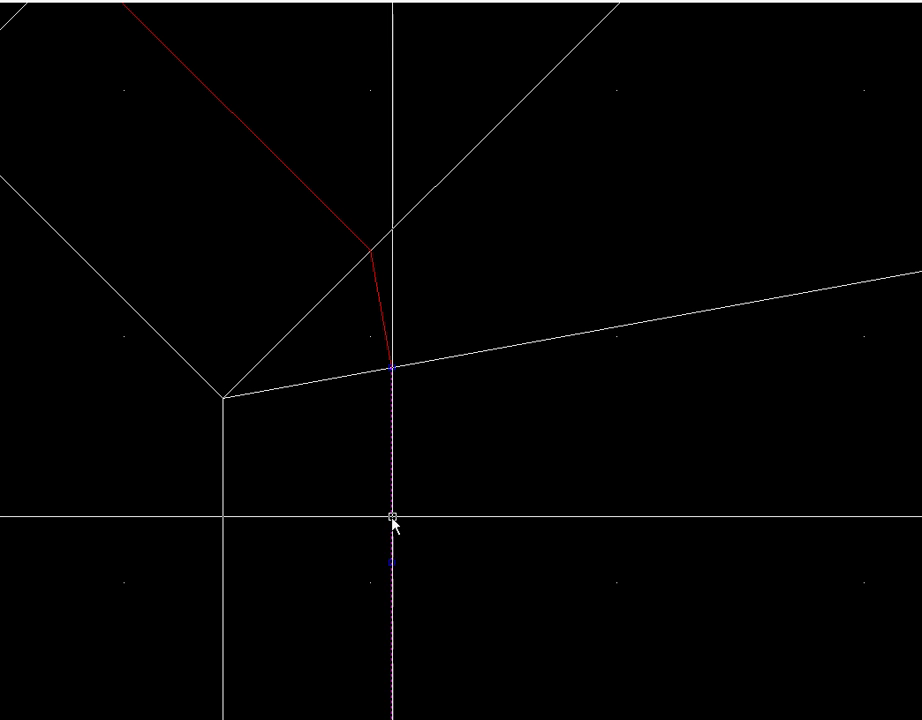
{"action": "right_click", "coordinate": [392, 517]}
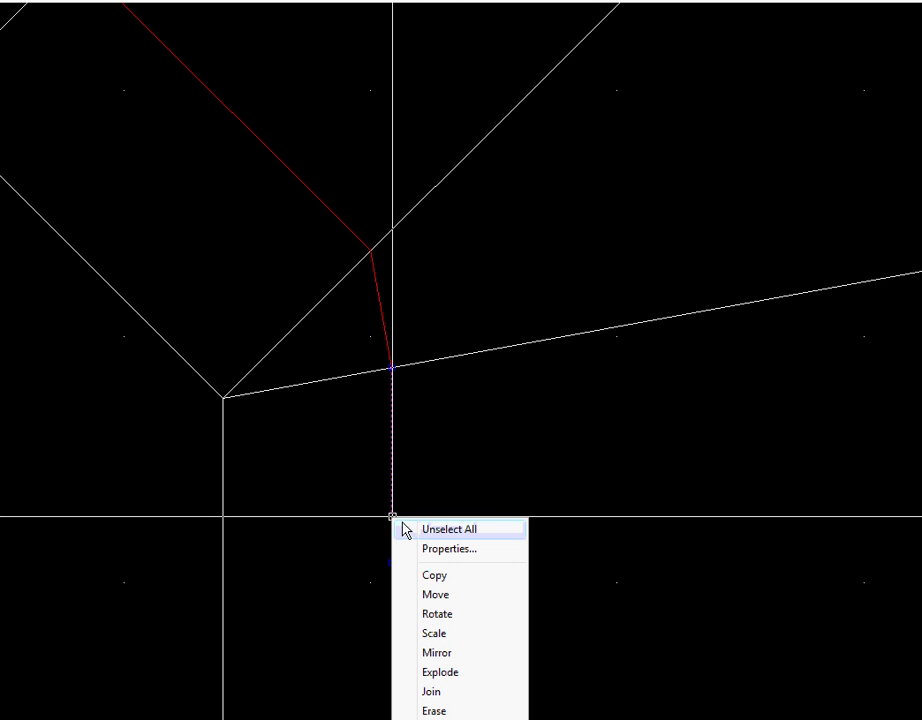
{"action": "left_click", "coordinate": [447, 712]}
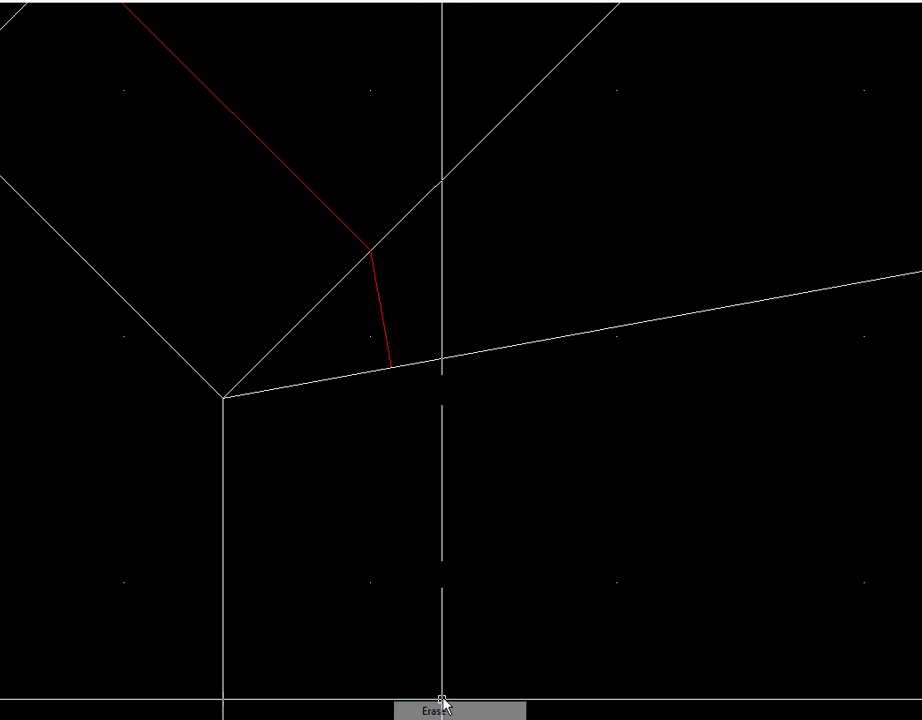
{"action": "left_click", "coordinate": [386, 339]}
{"action": "right_click", "coordinate": [386, 339]}
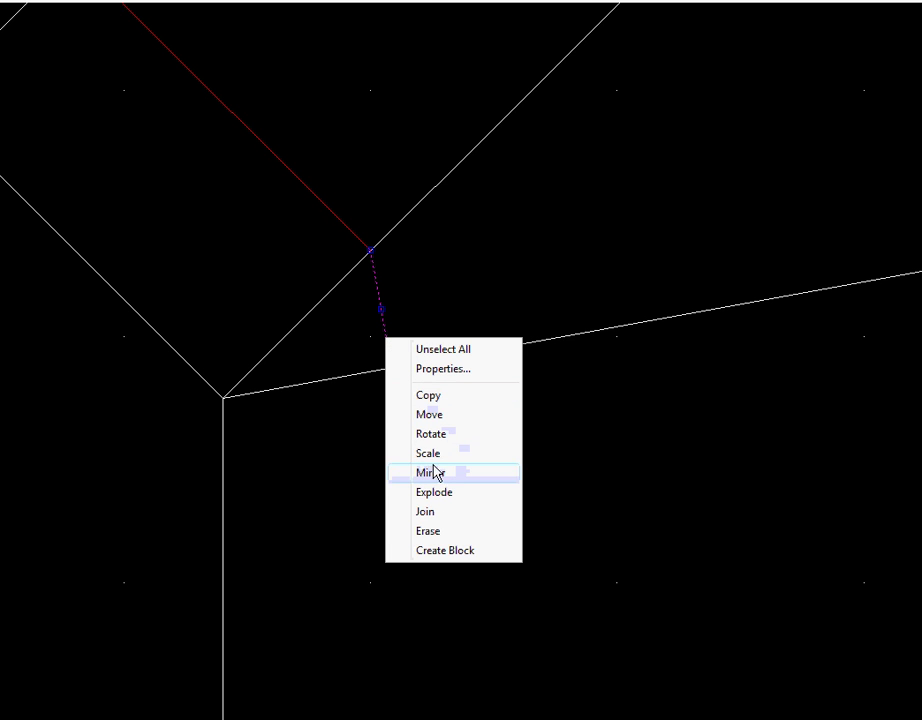
{"action": "left_click", "coordinate": [437, 540]}
- Turn on endpoint snapping in the snap settings
{"action": "right_click", "coordinate": [434, 459]}
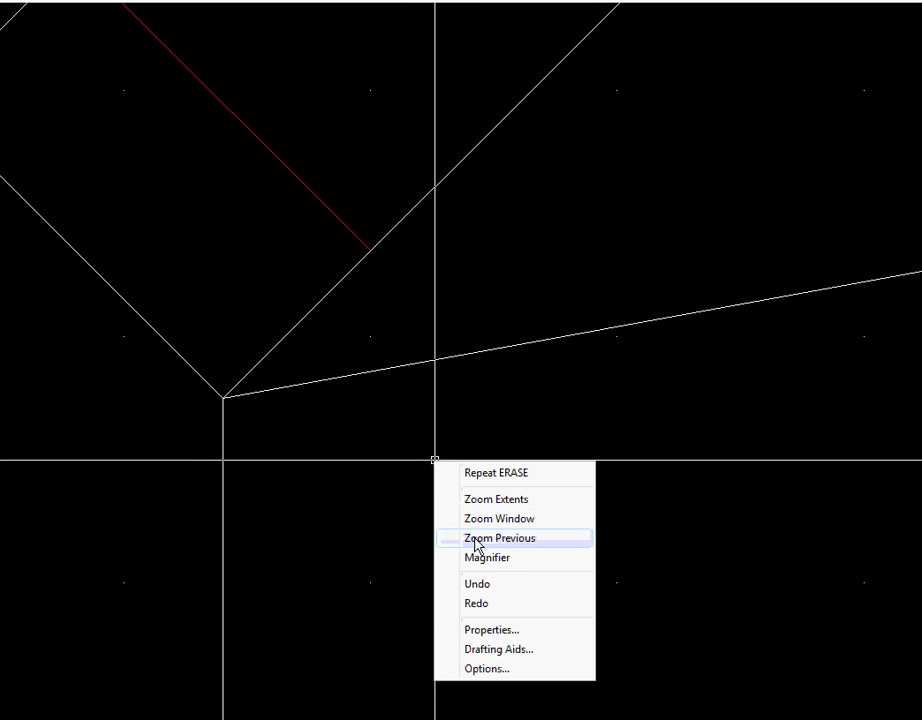
{"action": "left_click", "coordinate": [500, 648]}
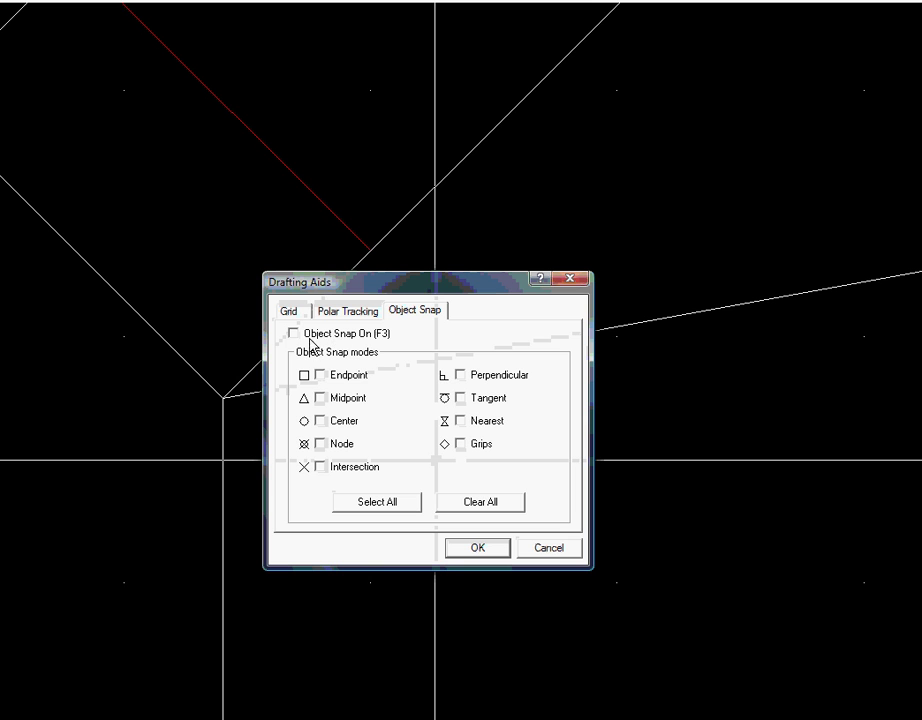
{"action": "left_click_drag", "start_coordinate": [436, 298], "coordinate": [183, 447]}
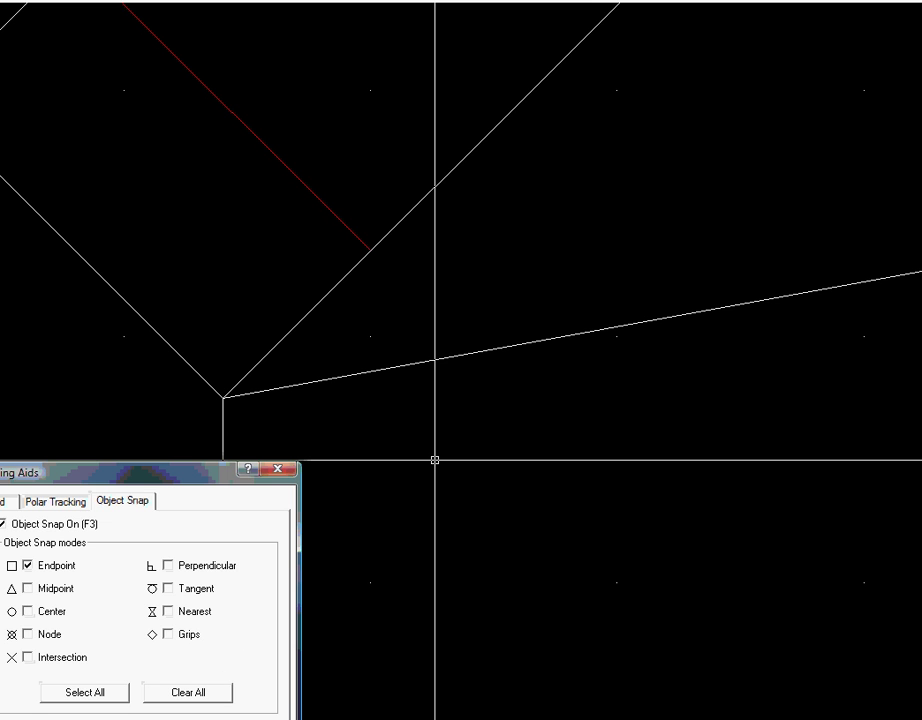
{"action": "key", "text": "Return"}
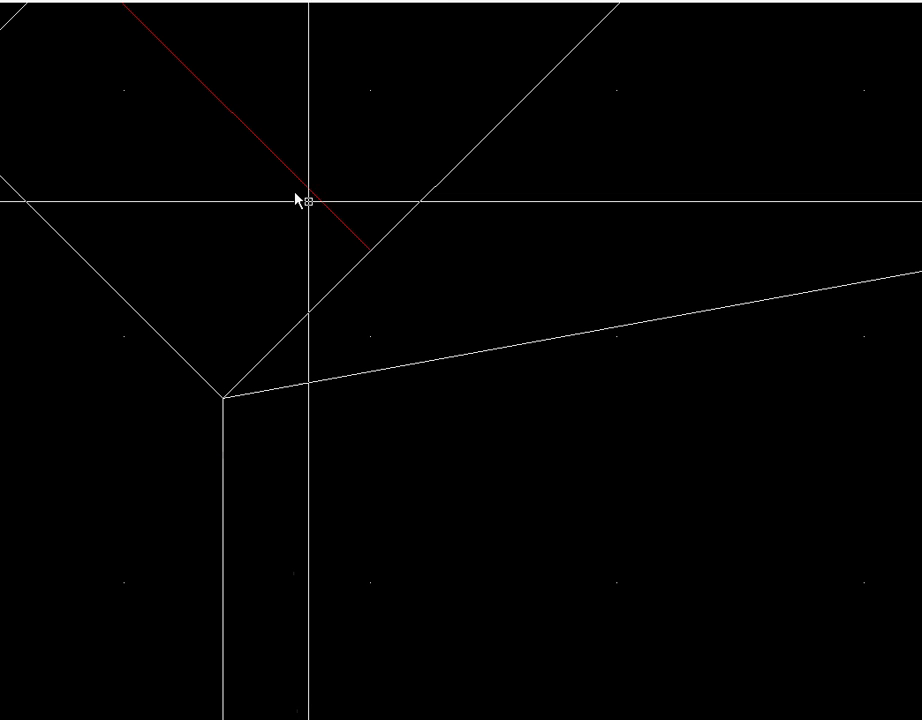
- Draw a red diagonal wire from the existing wire's end, then start trimming it at the sloped edge
{"action": "left_click", "coordinate": [40, 2]}
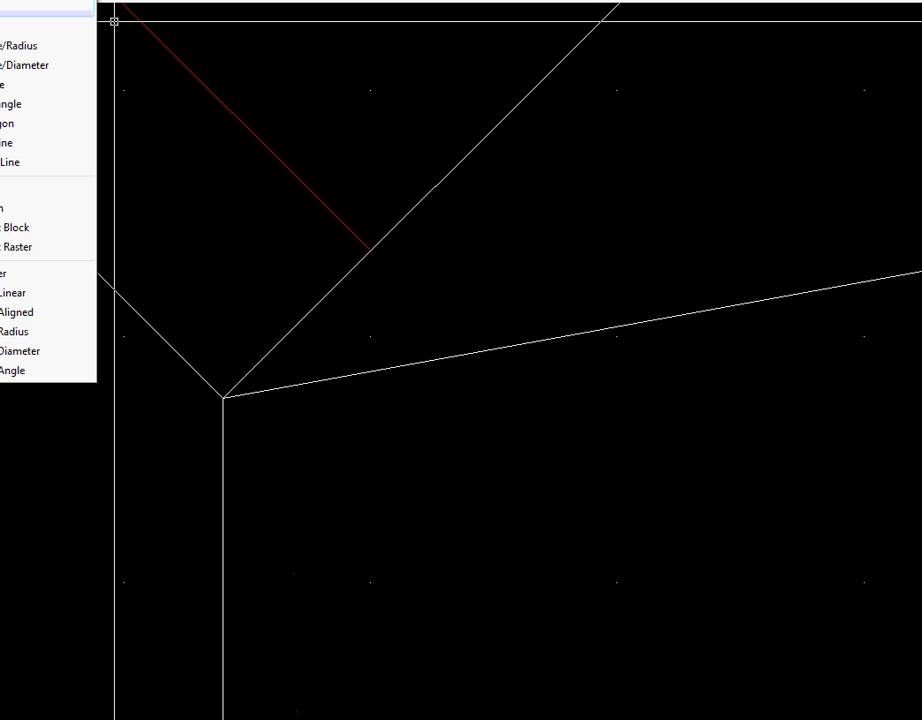
{"action": "left_click", "coordinate": [370, 249]}
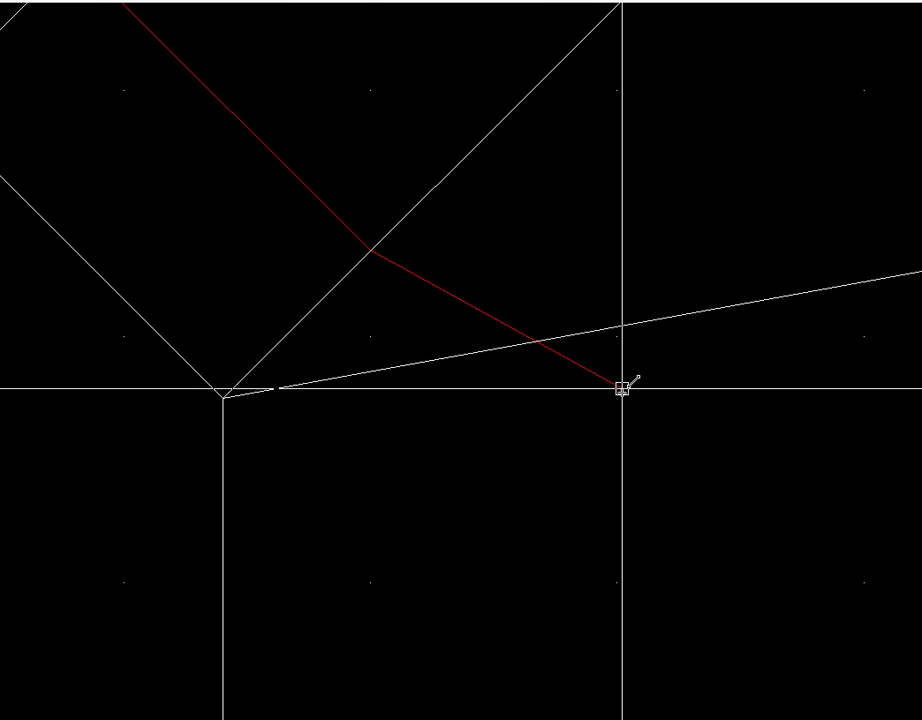
{"action": "left_click", "coordinate": [575, 455]}
{"action": "key", "text": "Return"}
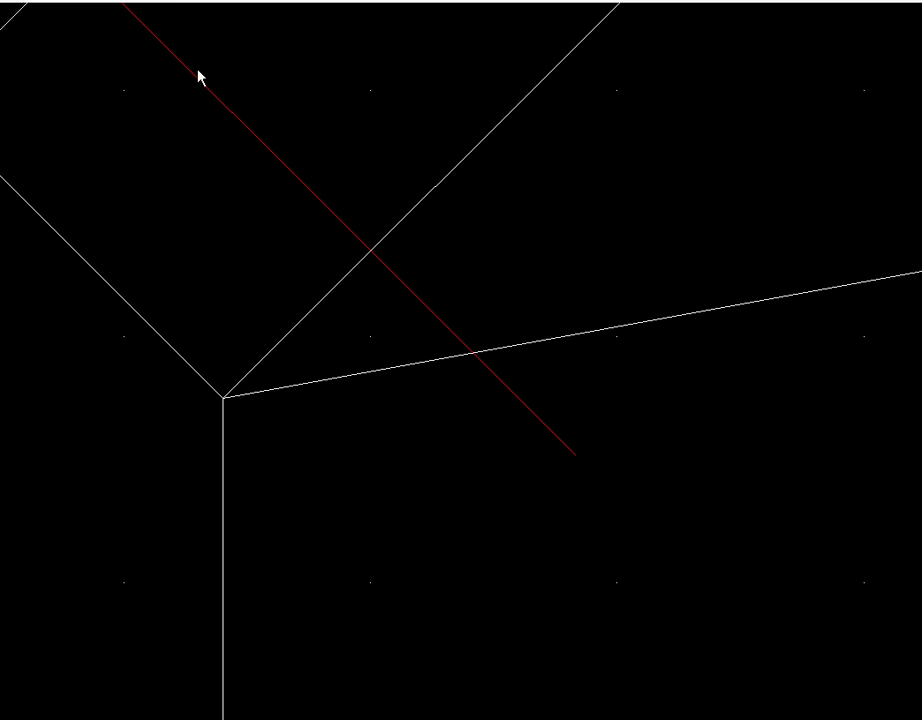
{"action": "left_click", "coordinate": [143, 2]}
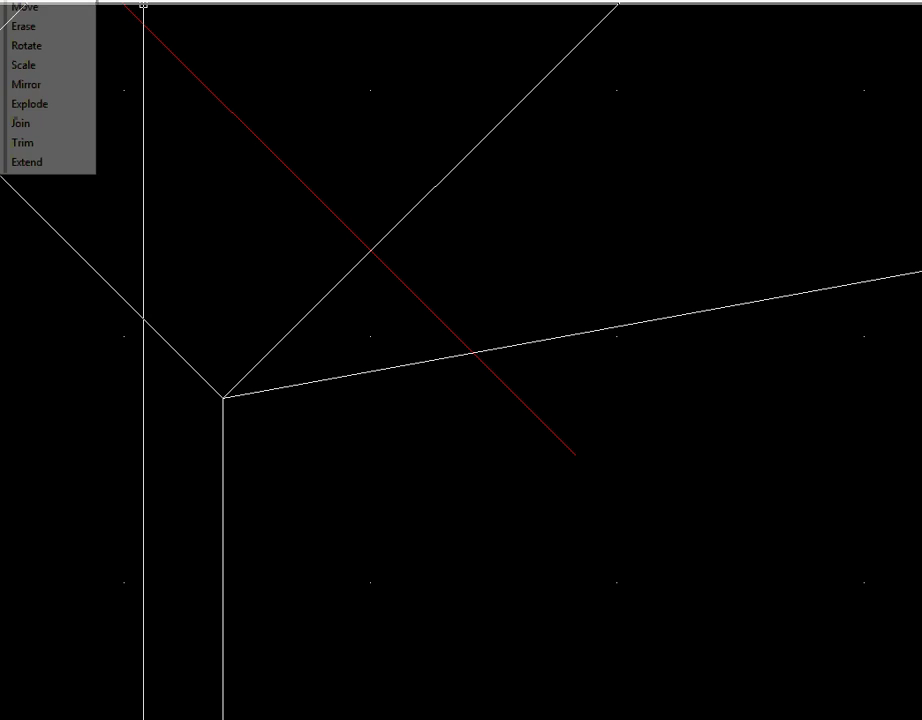
{"action": "left_click", "coordinate": [23, 143]}
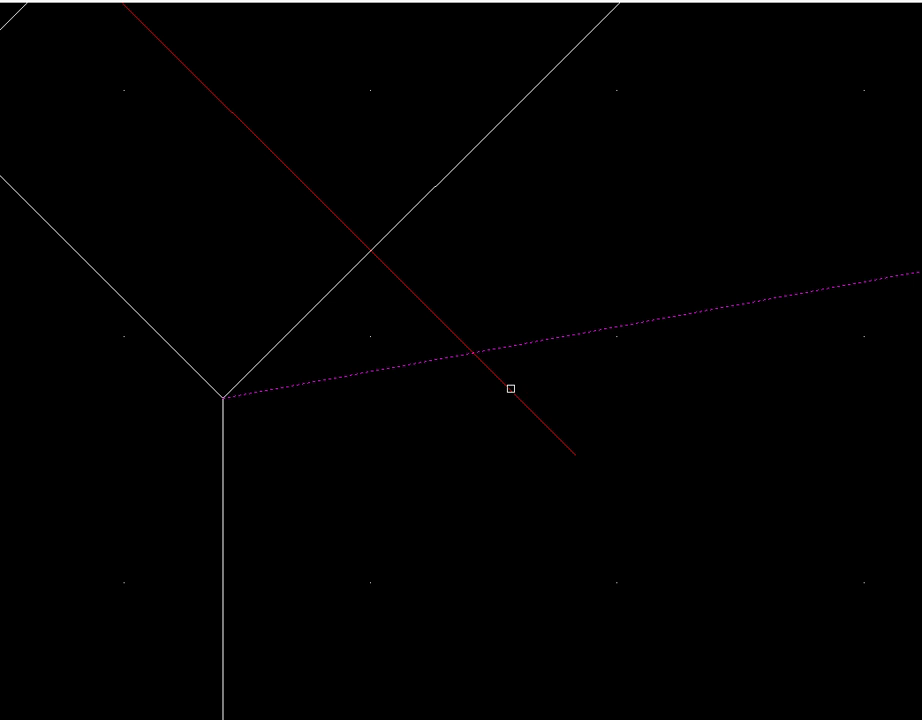
- Finish trimming the red diagonal at the sloped edge; a line started from its end is cancelled
{"action": "key", "text": "Return"}
{"action": "scroll", "coordinate": [467, 456], "scroll_direction": "down", "scroll_amount": 4}
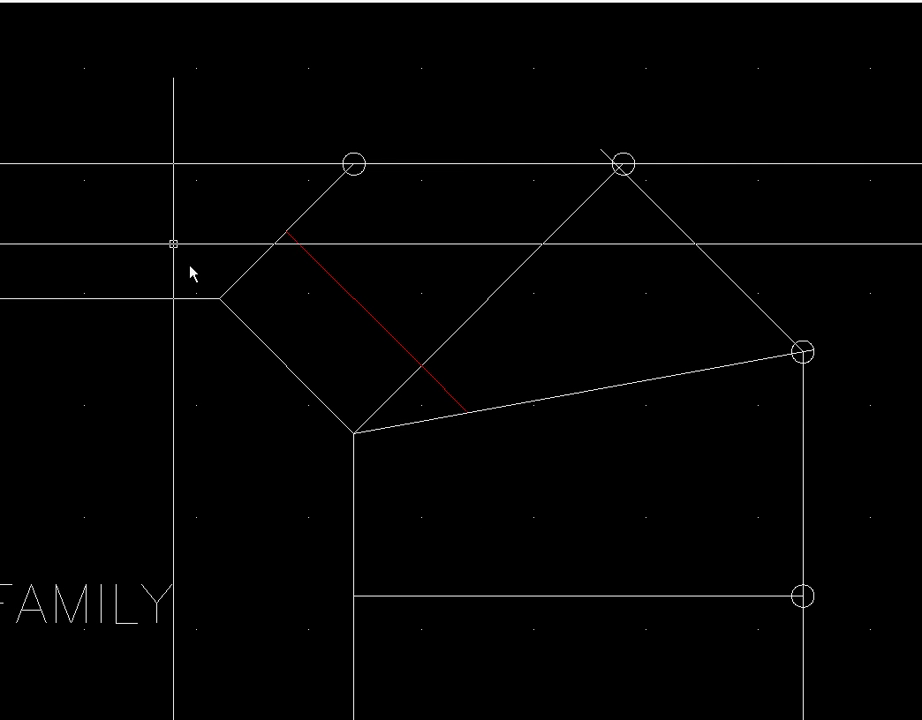
{"action": "left_click", "coordinate": [10, 0]}
{"action": "left_click", "coordinate": [10, 161]}
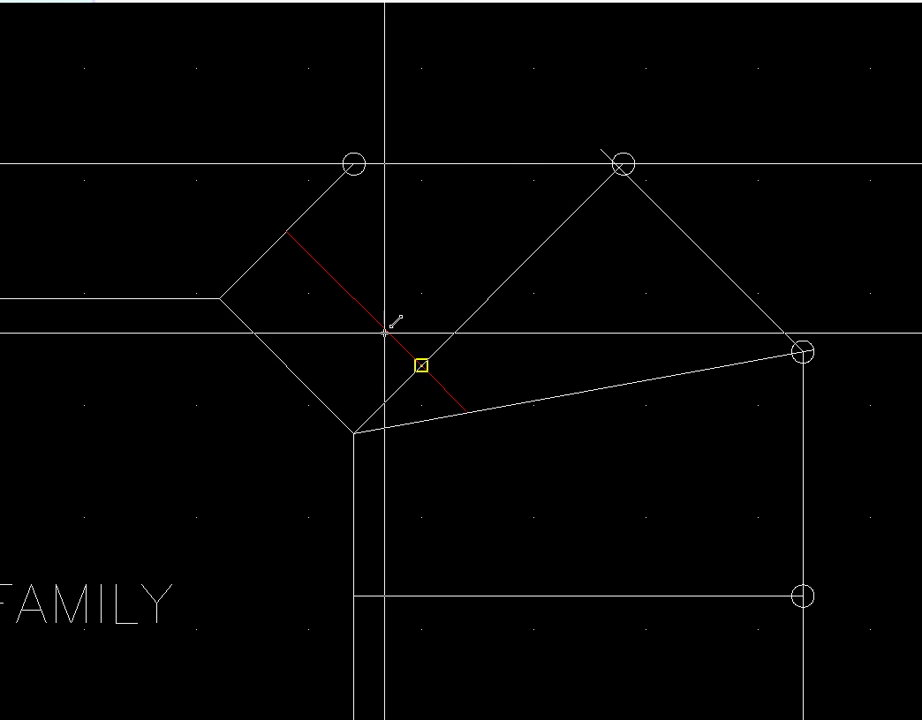
{"action": "left_click", "coordinate": [465, 411]}
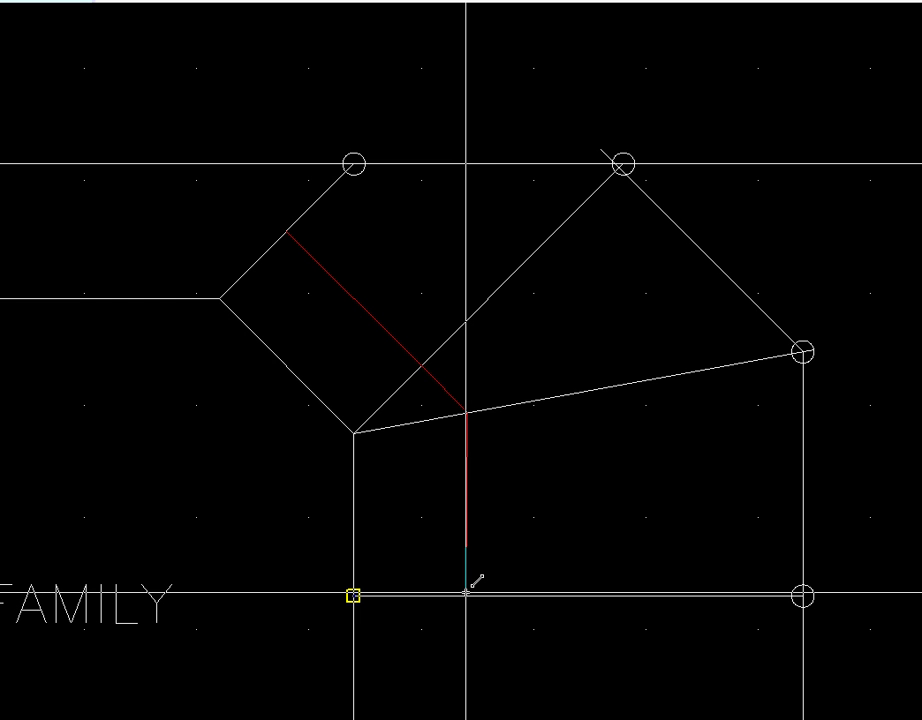
{"action": "key", "text": "Escape"}
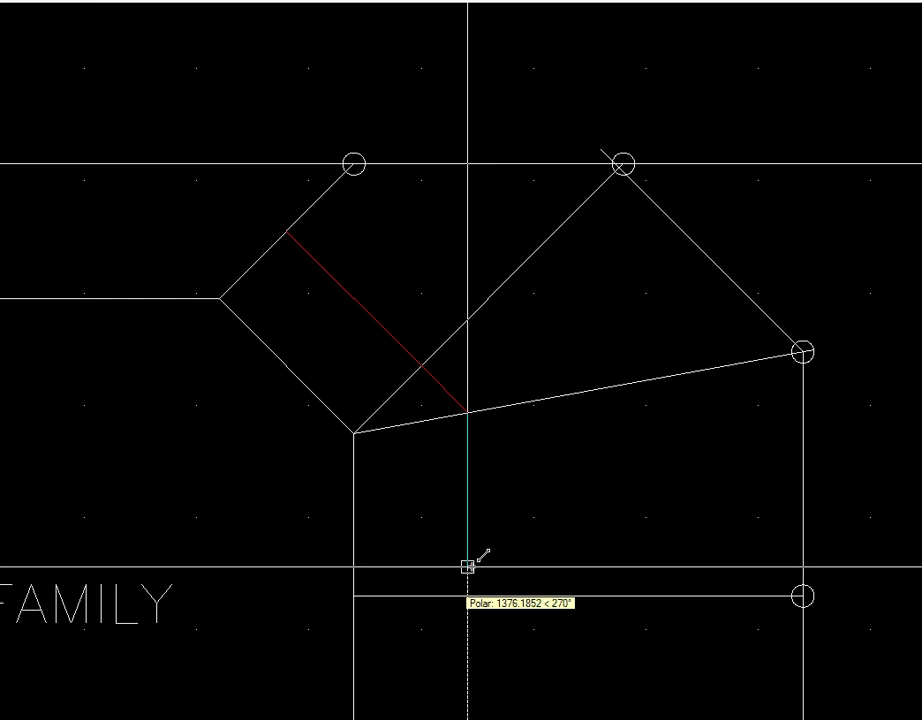
{"action": "right_click", "coordinate": [501, 498]}
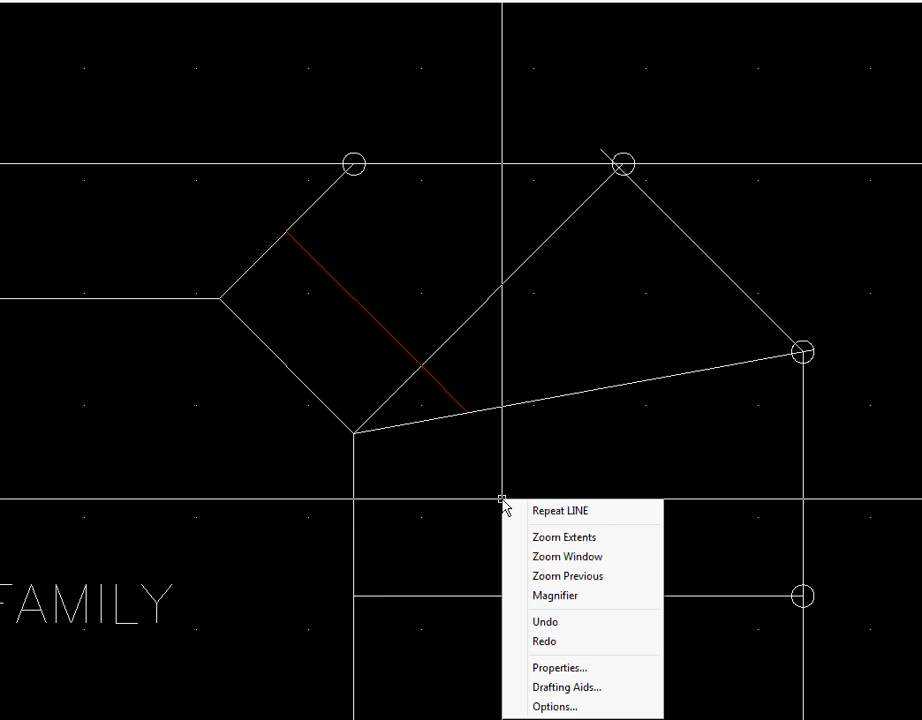
{"action": "left_click", "coordinate": [583, 695]}
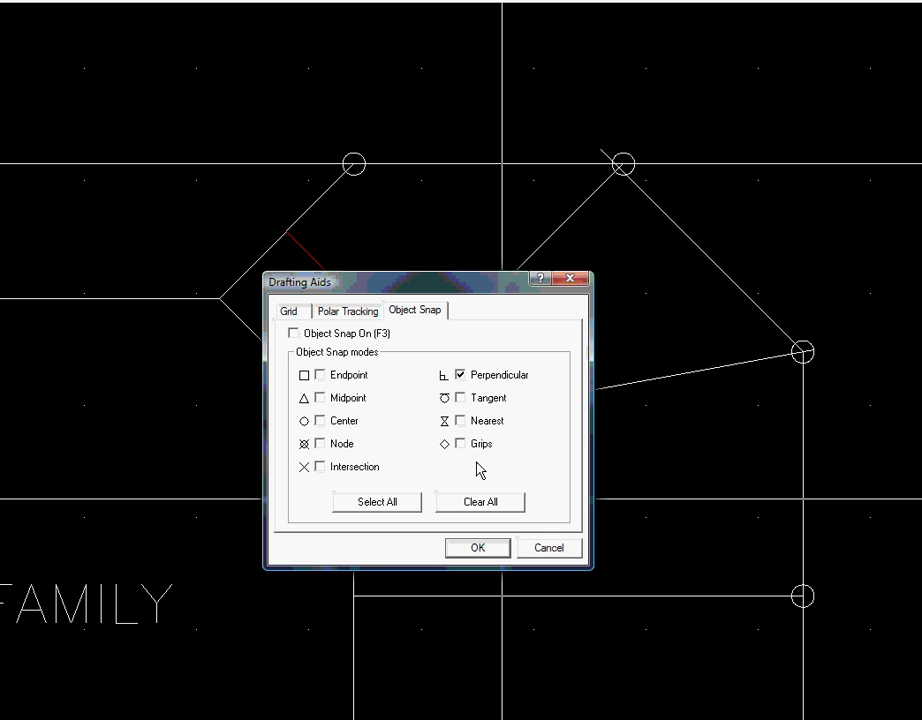
{"action": "left_click", "coordinate": [481, 549]}
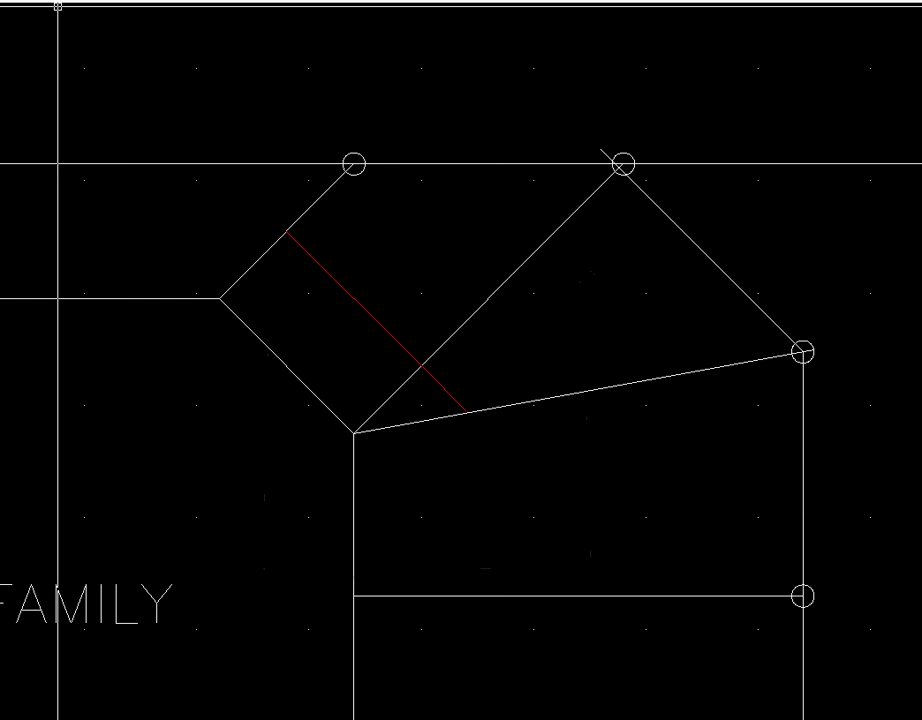
{"action": "left_click", "coordinate": [57, 2]}
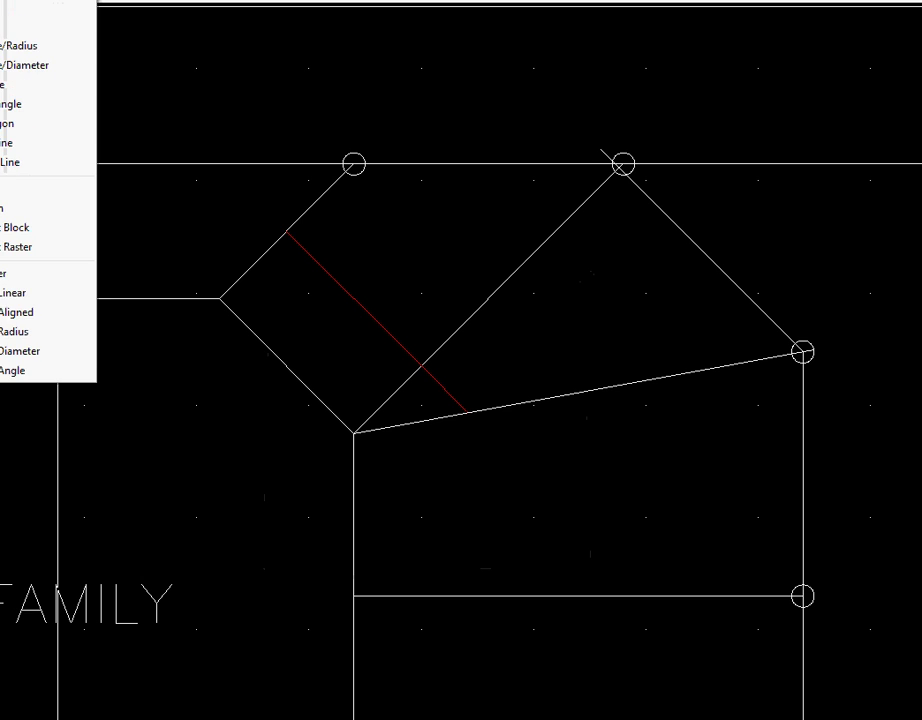
{"action": "left_click", "coordinate": [10, 161]}
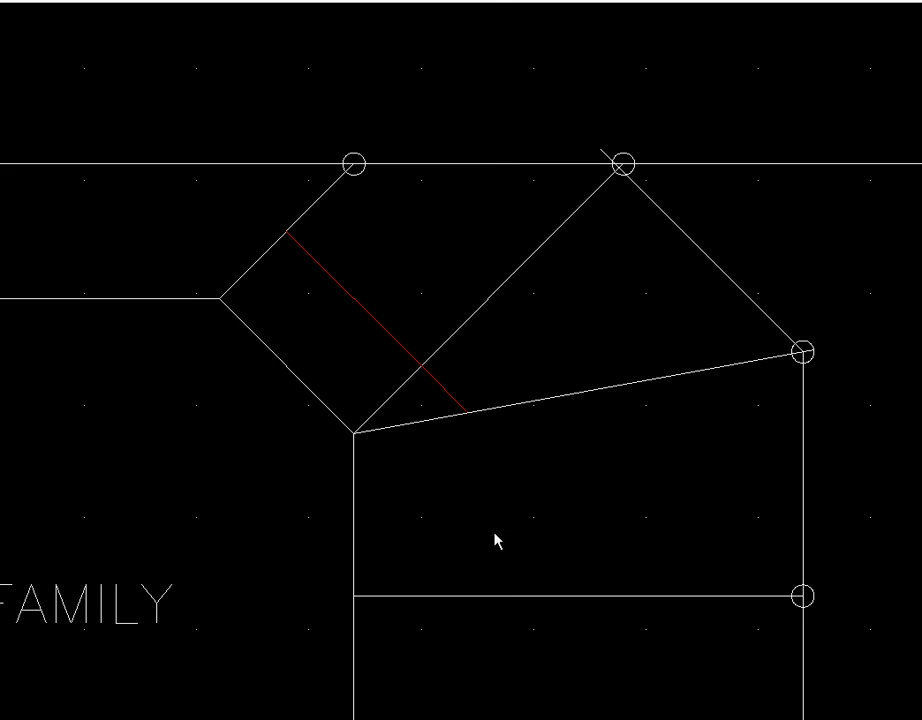
{"action": "right_click", "coordinate": [524, 687]}
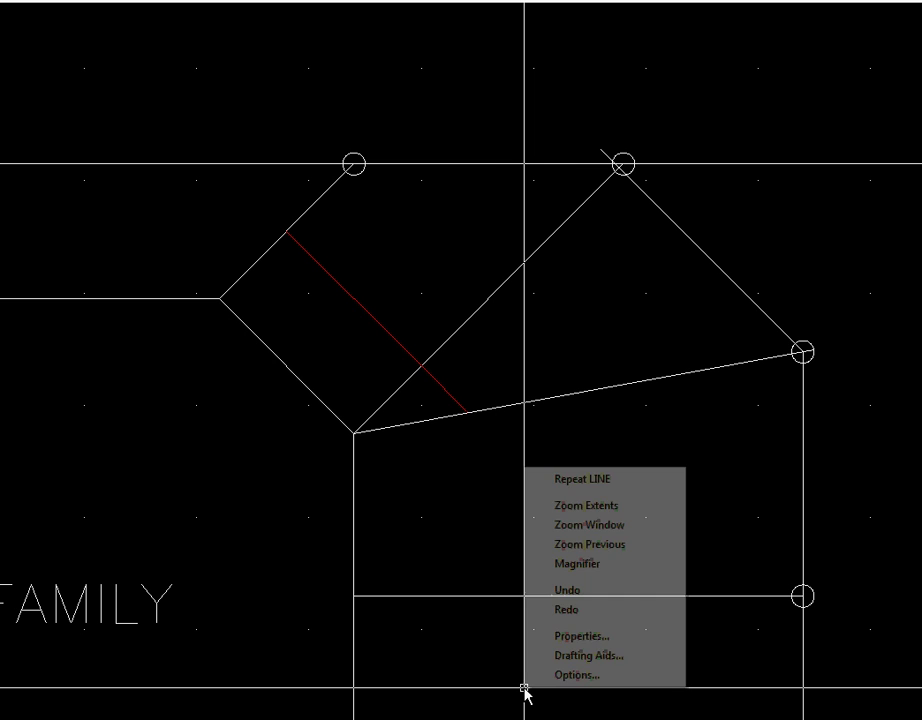
{"action": "left_click", "coordinate": [575, 657]}
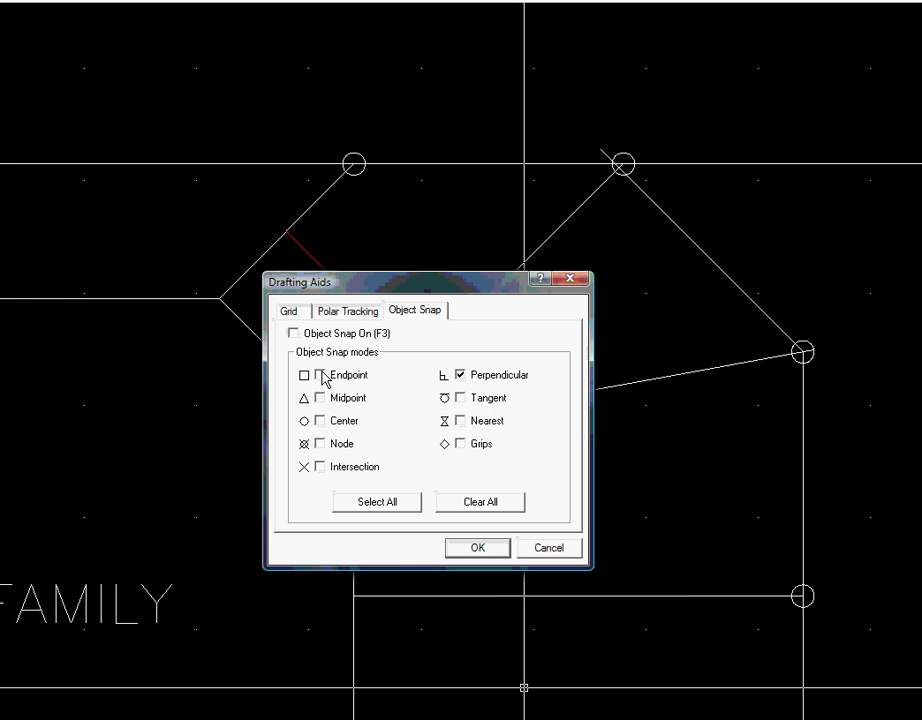
{"action": "left_click", "coordinate": [479, 550]}
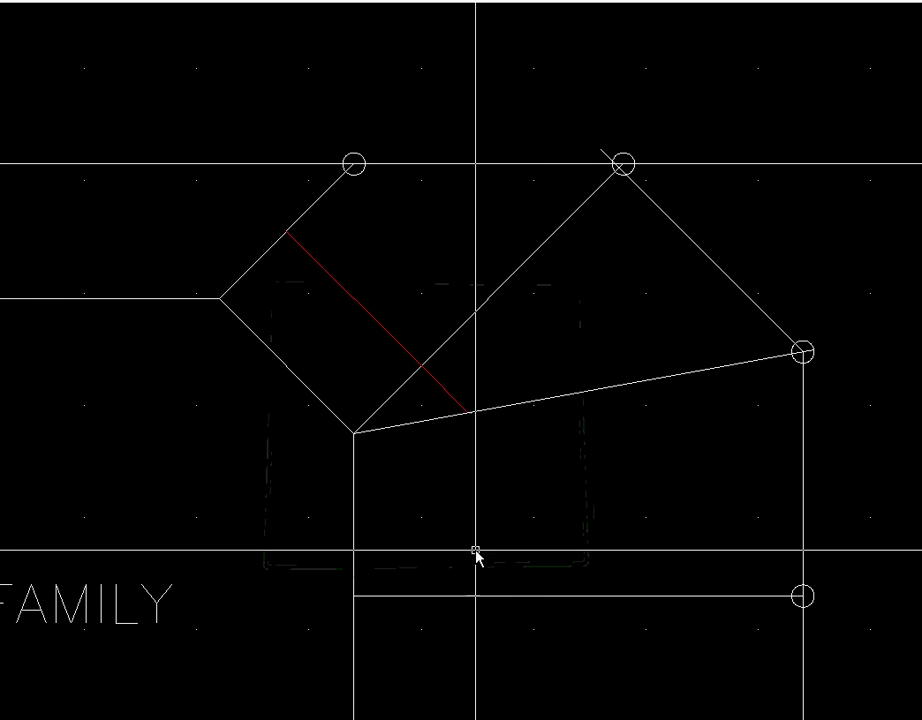
{"action": "key", "text": "alt+d"}
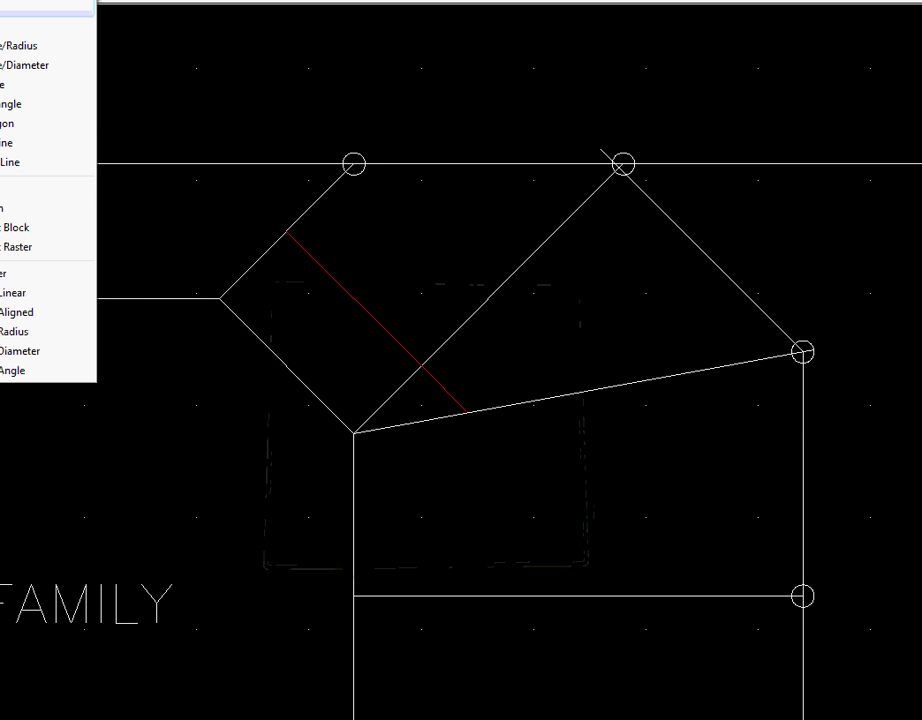
{"action": "key", "text": "Return"}
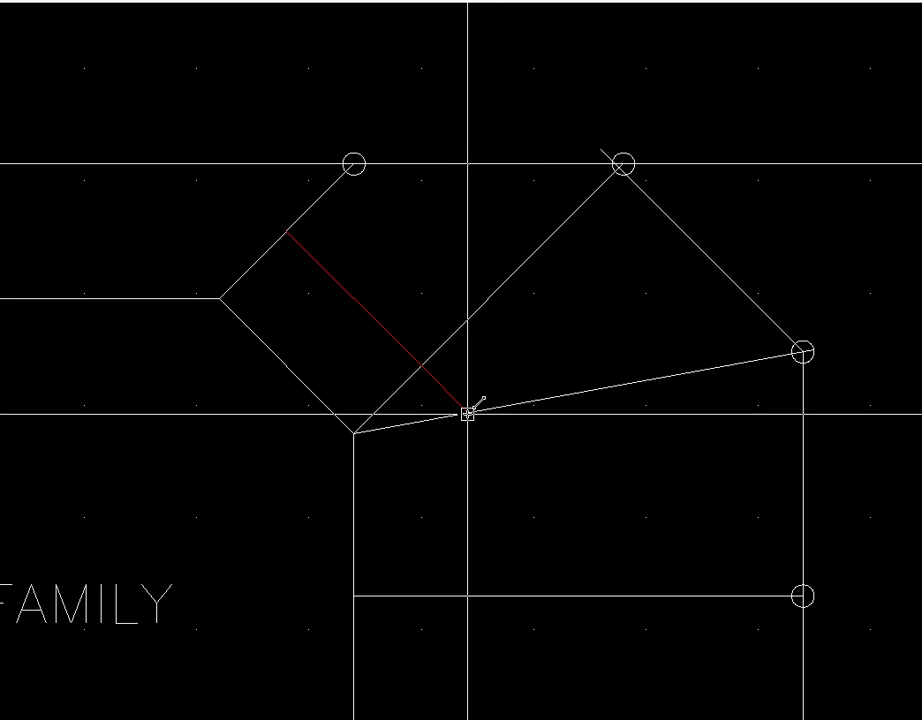
- Start a vertical red wire at the red diagonal wire's end
{"action": "left_click", "coordinate": [467, 412]}
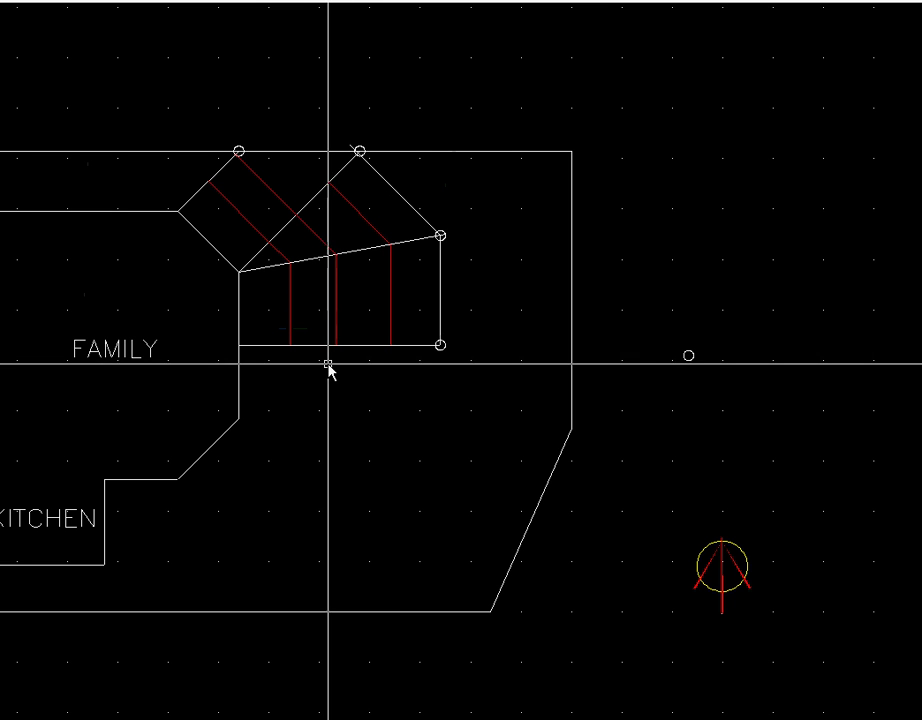
- Mirror the arbor half with its two top poles across its bottom edge, deleting the originals
{"action": "right_click", "coordinate": [37, 6]}
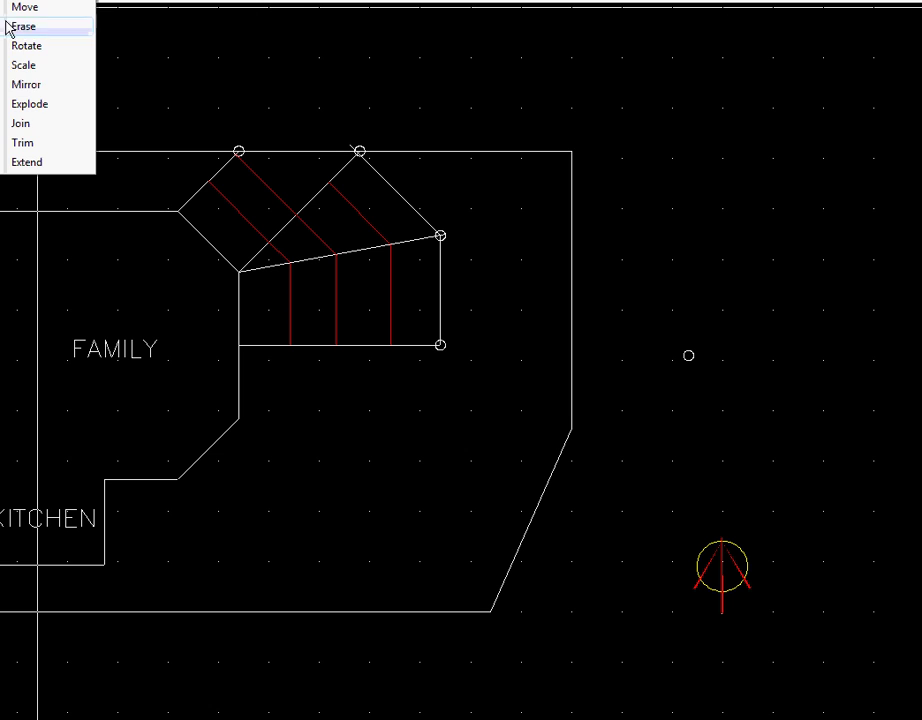
{"action": "left_click", "coordinate": [37, 86]}
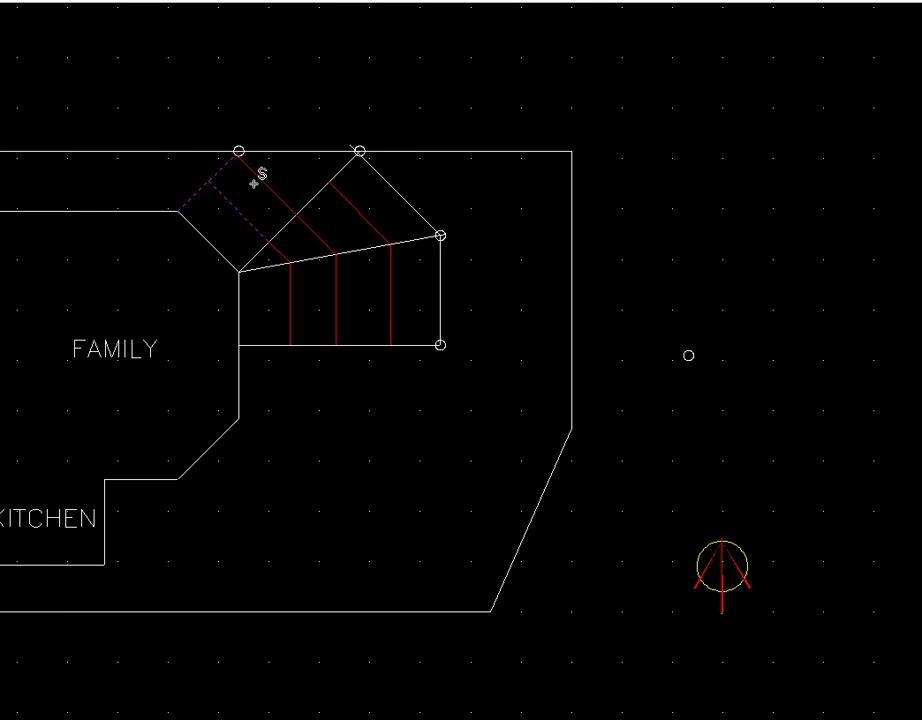
{"action": "left_click", "coordinate": [240, 150]}
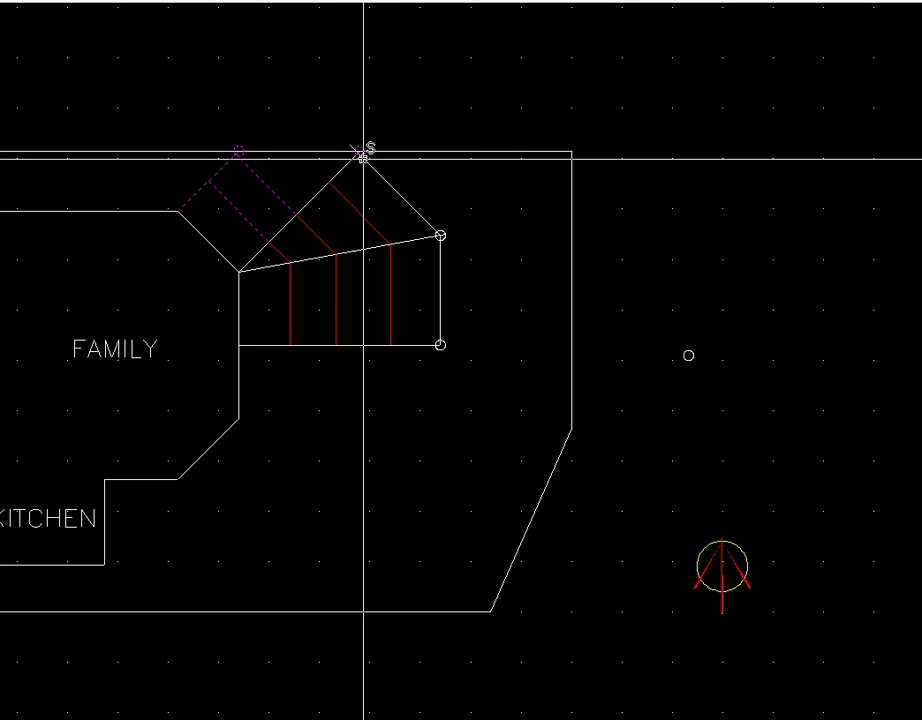
{"action": "left_click", "coordinate": [359, 151]}
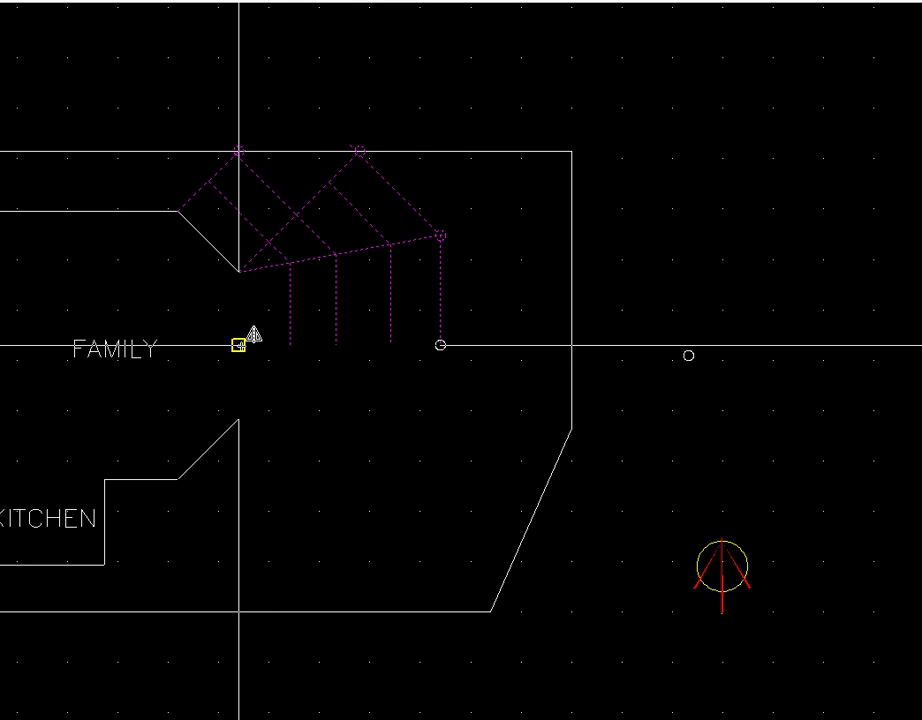
{"action": "left_click", "coordinate": [238, 345]}
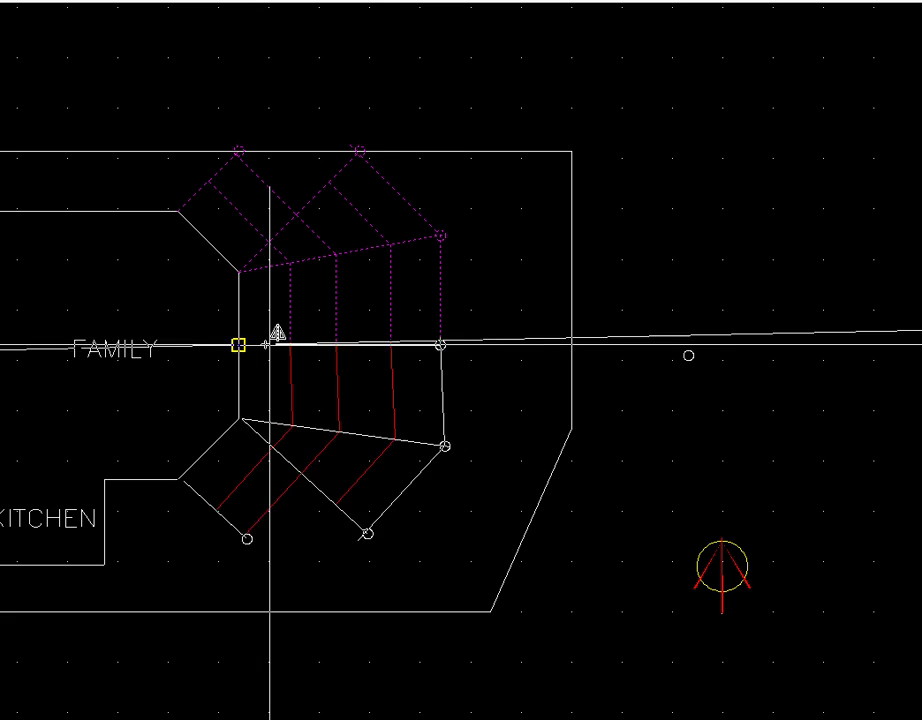
{"action": "left_click", "coordinate": [440, 345]}
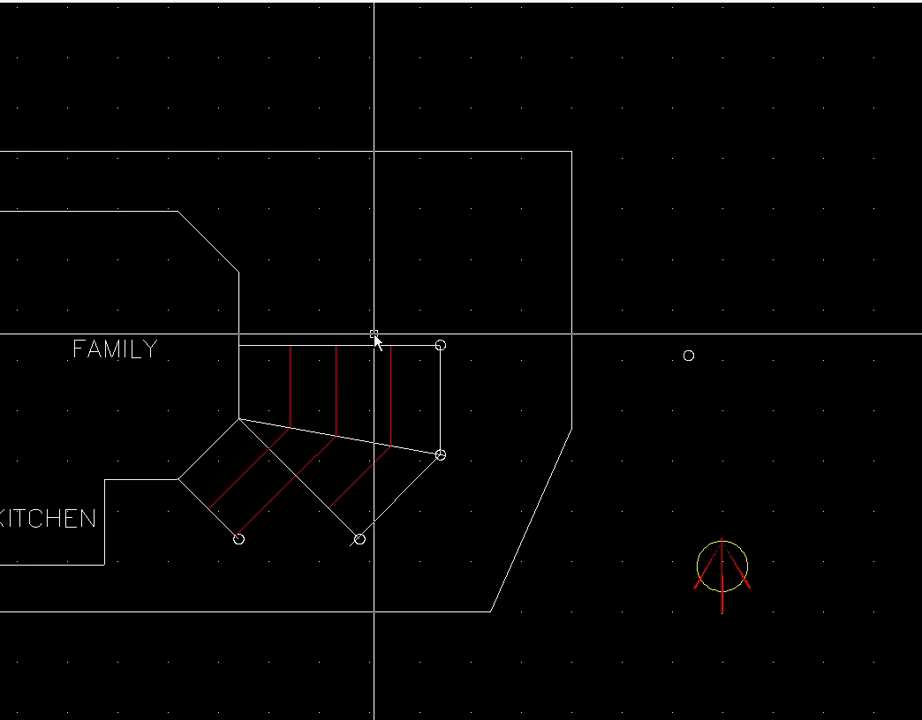
- Mirror the wired arbor half about the wall-corner-to-centre-pole line, keeping both halves
{"action": "scroll", "coordinate": [140, 280], "scroll_direction": "up", "scroll_amount": 2}
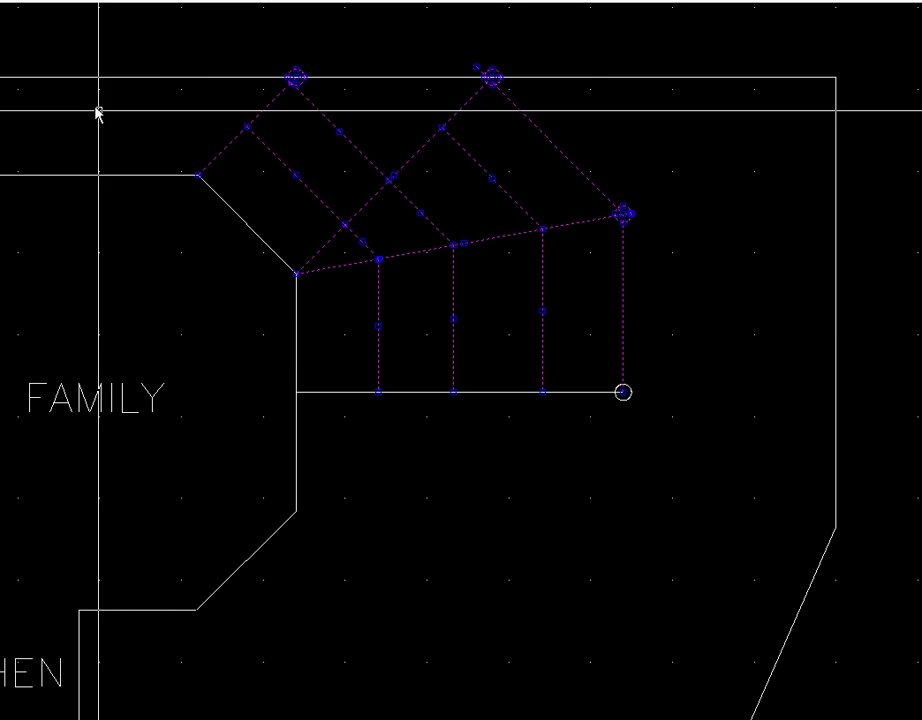
{"action": "right_click", "coordinate": [41, 3]}
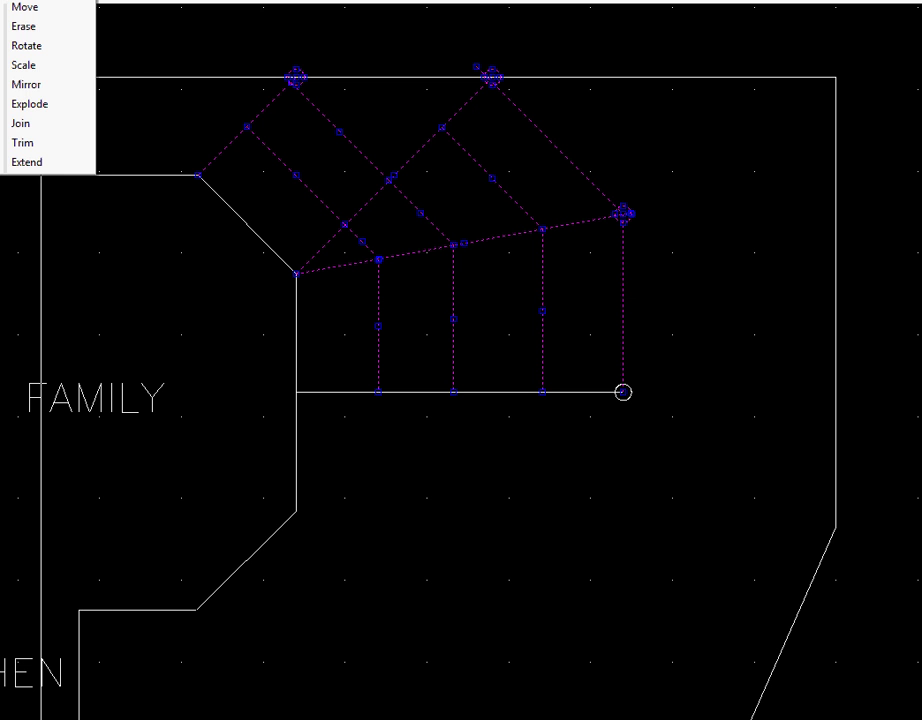
{"action": "left_click", "coordinate": [41, 84]}
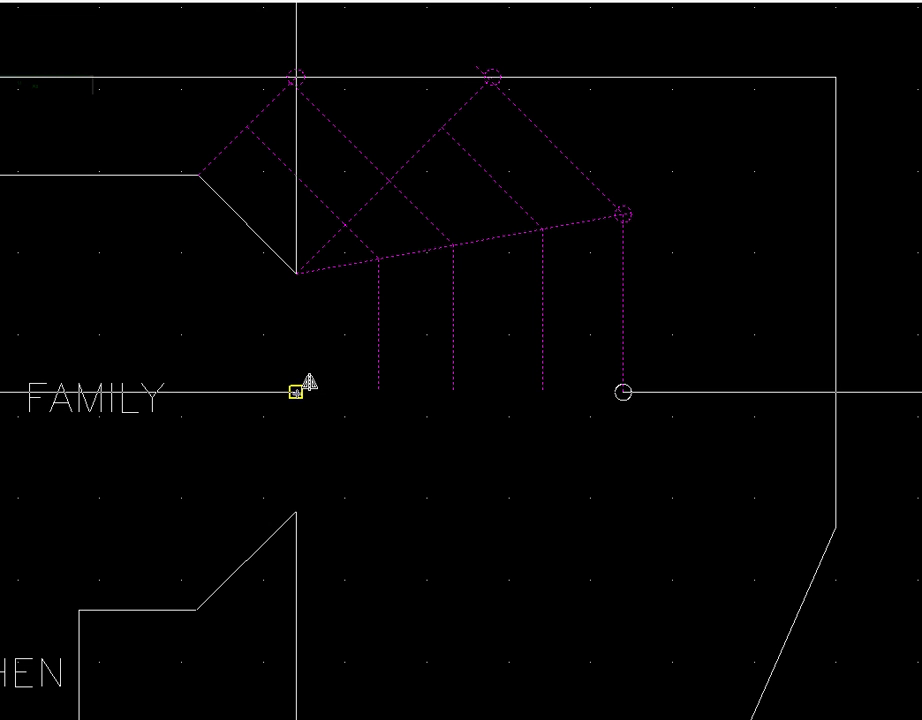
{"action": "left_click", "coordinate": [298, 390]}
{"action": "left_click", "coordinate": [622, 390]}
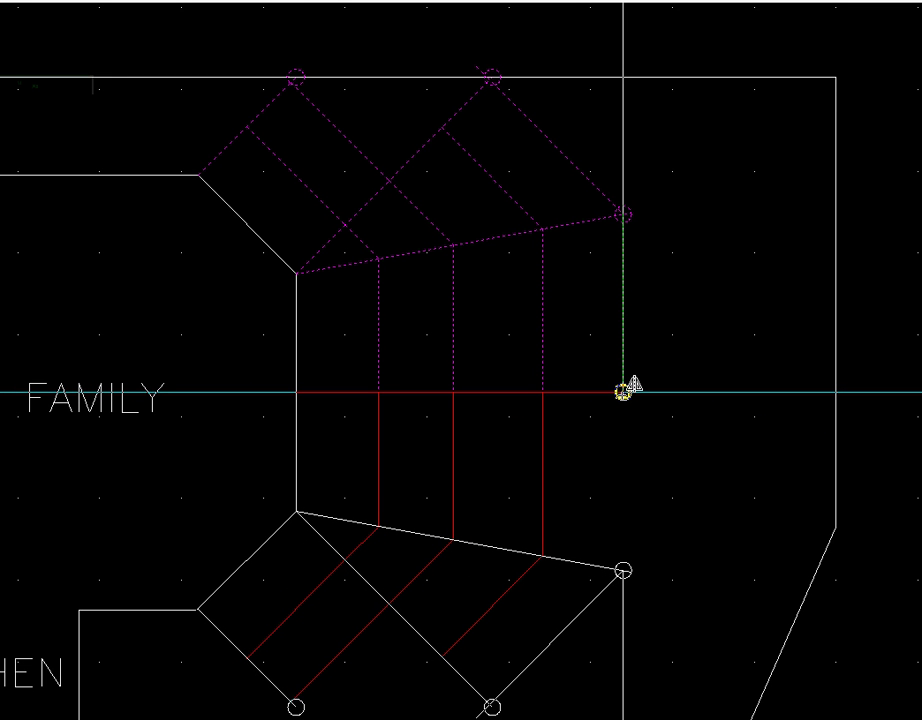
{"action": "key", "text": "Return"}
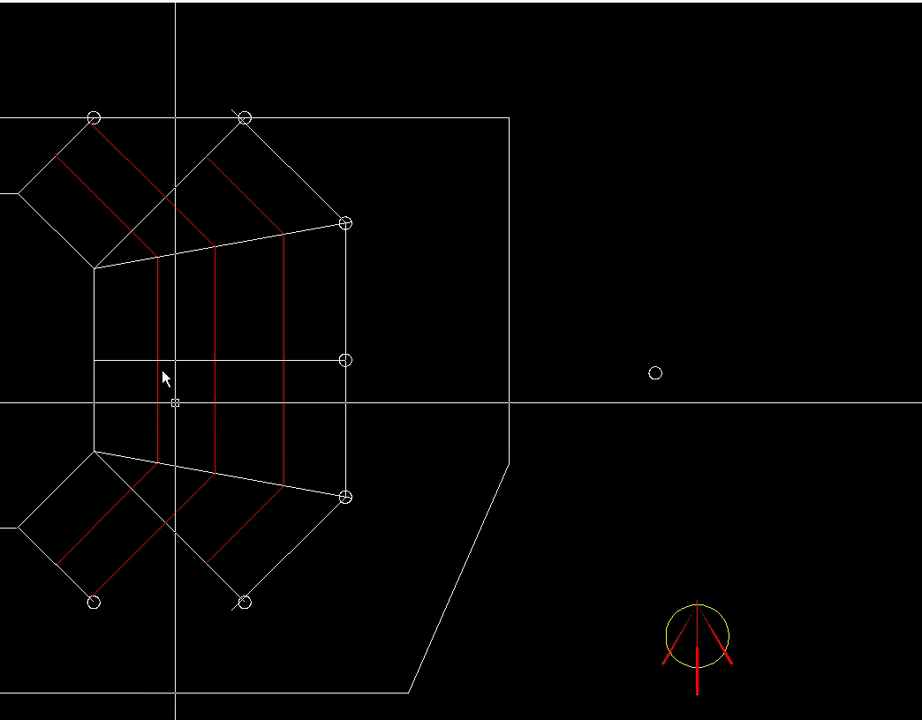
{"action": "scroll", "coordinate": [100, 118], "scroll_direction": "up", "scroll_amount": 3}
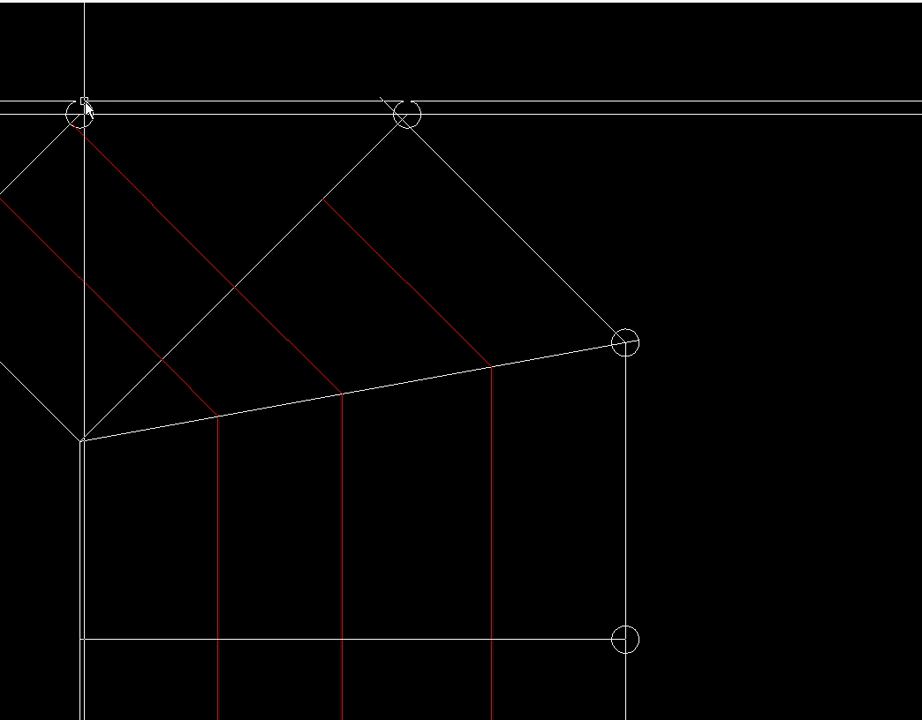